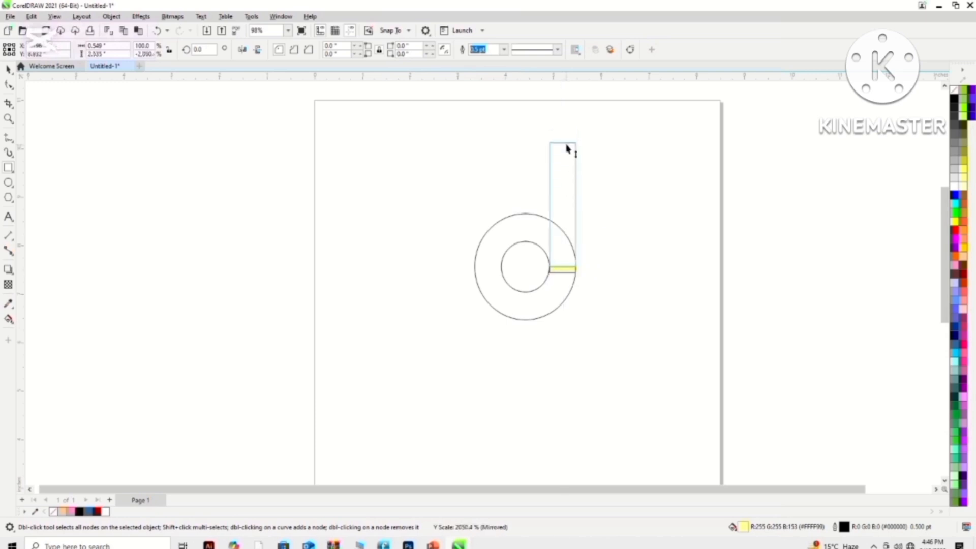
- Remove the fill from the tall rectangle on the circles' upper right
click(954, 90)
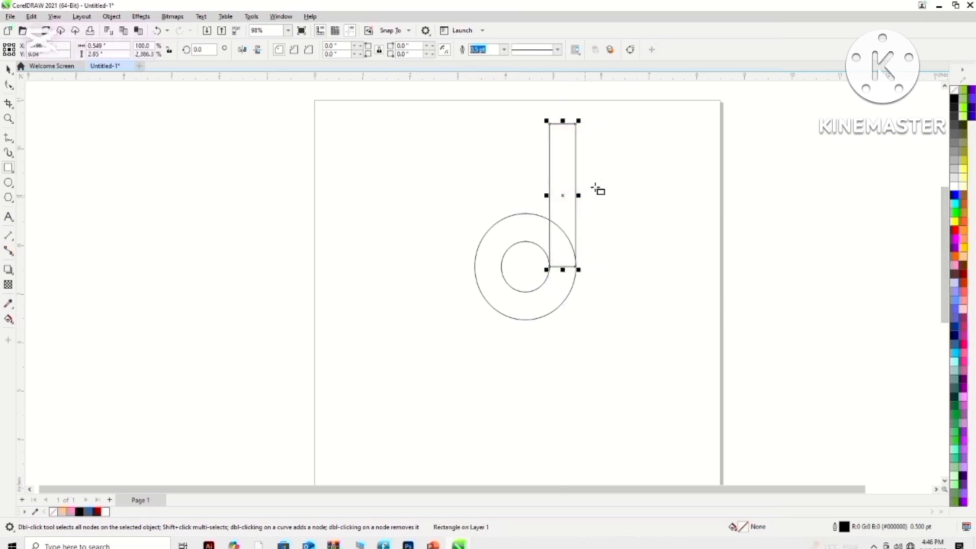
key(space)
drag(576, 202, 458, 207)
key(Escape)
click(549, 201)
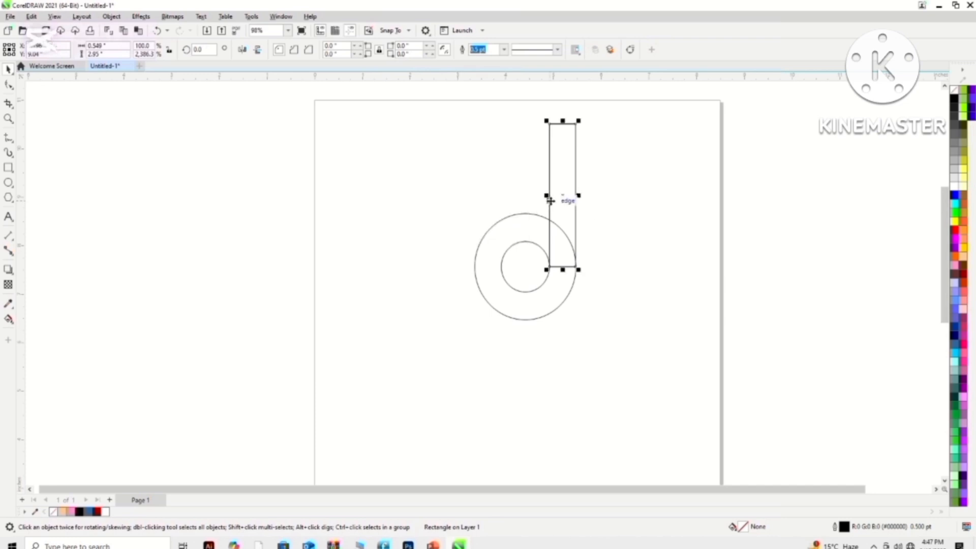
key(ctrl+z)
drag(549, 201, 619, 201)
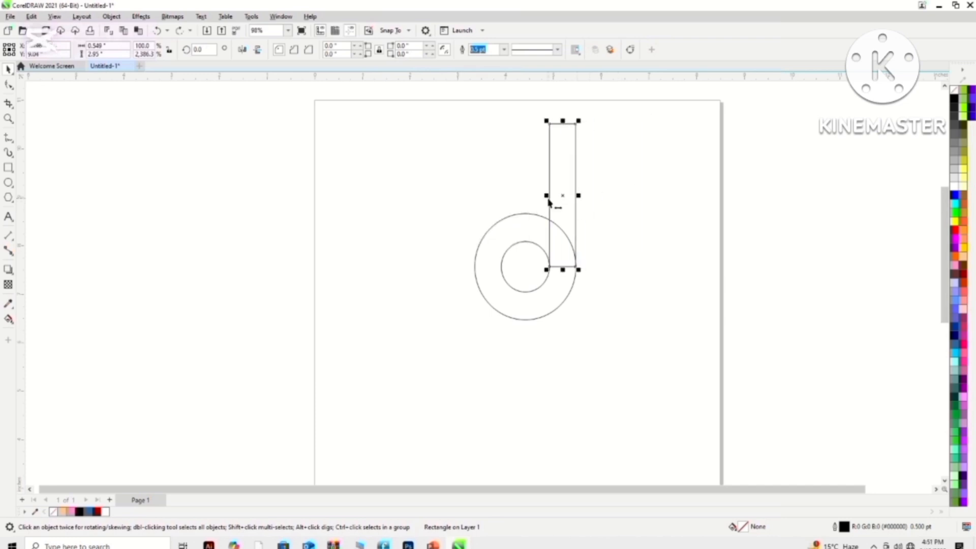
- Create a narrow mirrored copy of the tall rectangle, about 0.105 inches wide, along its left edge
drag(580, 199, 547, 198)
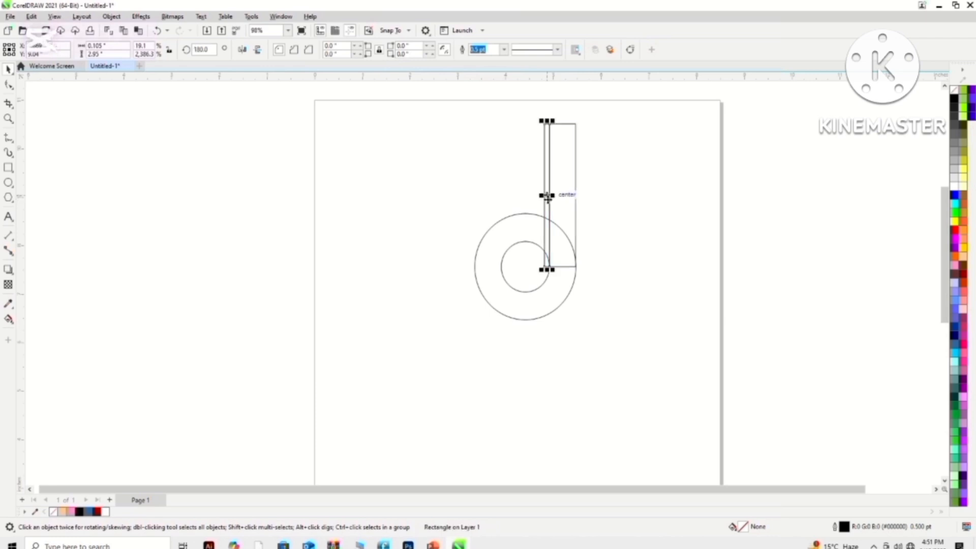
click(457, 182)
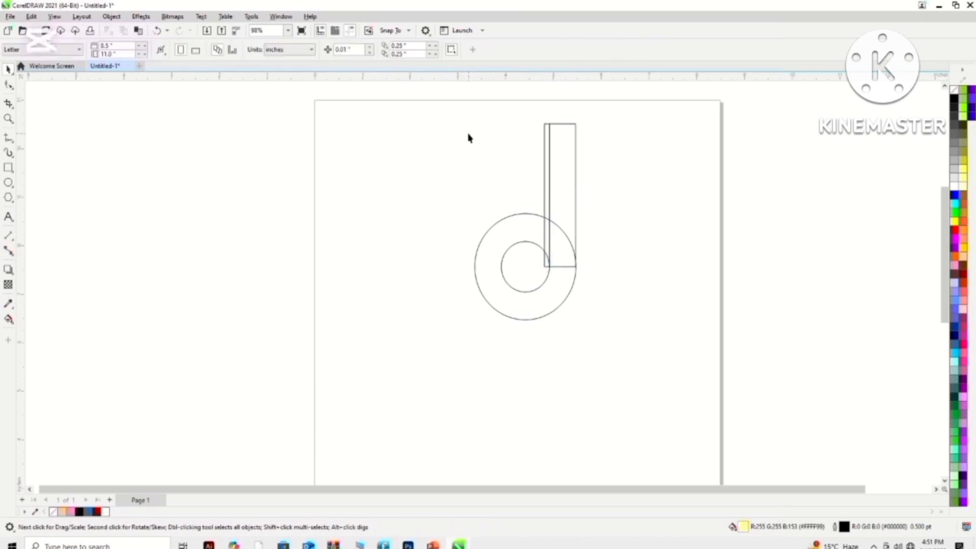
click(8, 319)
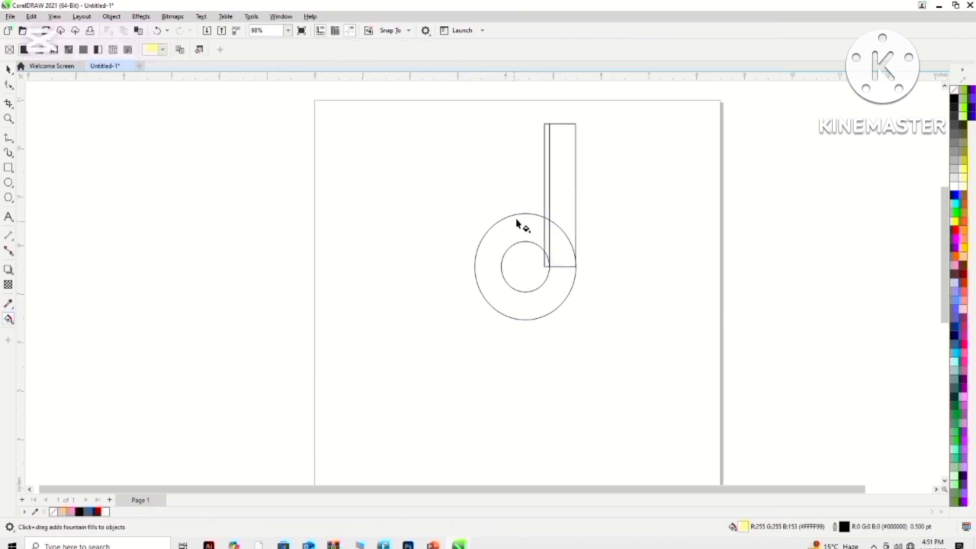
click(562, 179)
drag(566, 173, 563, 193)
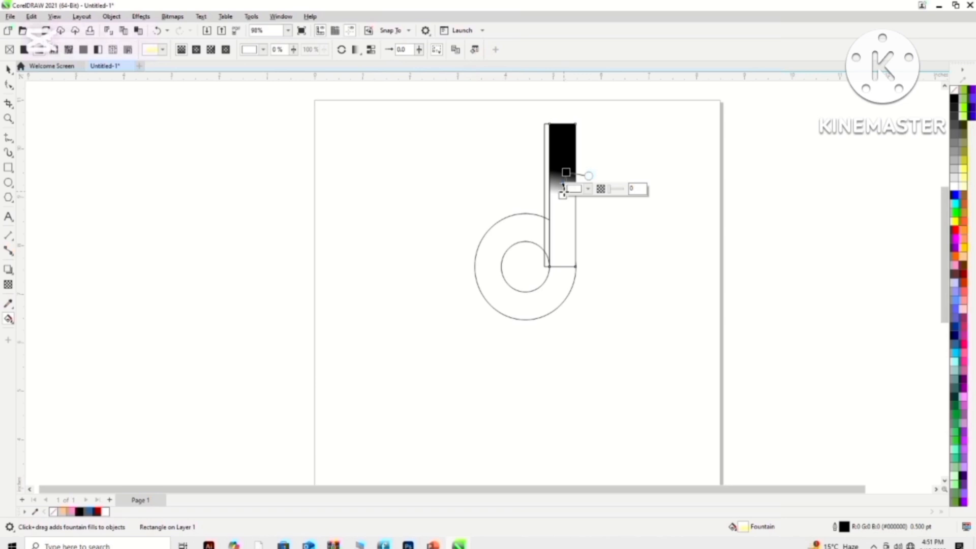
key(ctrl+z)
click(956, 248)
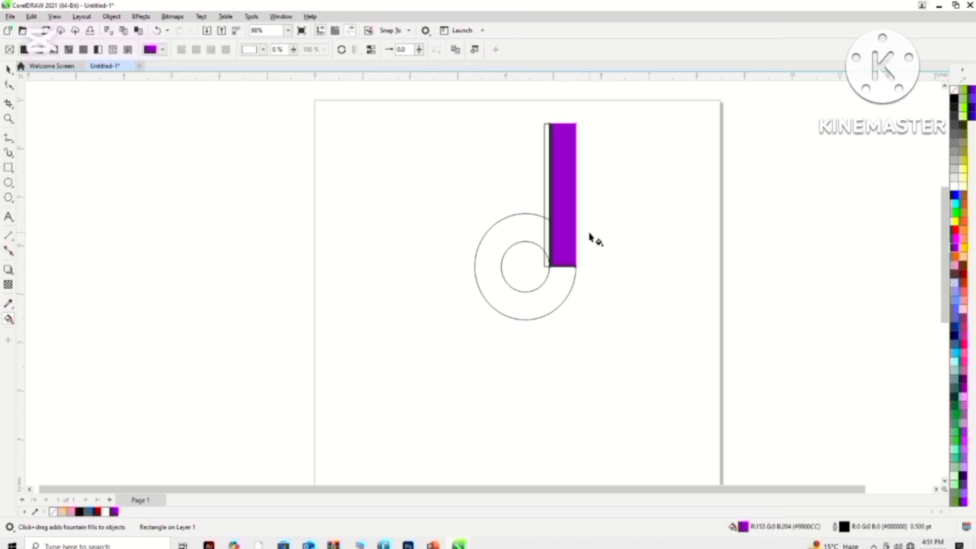
key(ctrl+z)
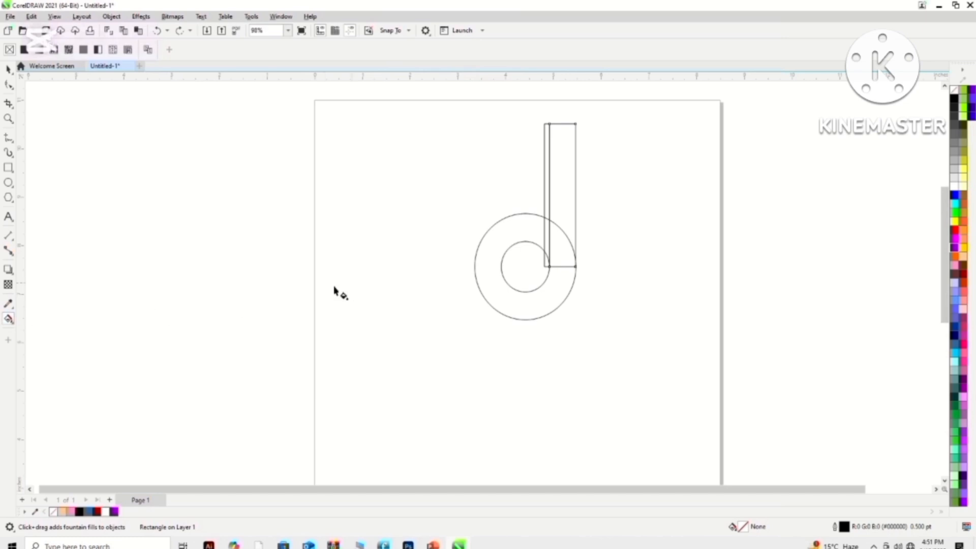
- Apply the blue Smart Fill (#336699) to the rectangle's upper part, its overlap with the large circle, and the ring
right_click(12, 323)
key(Escape)
click(8, 320)
click(40, 329)
click(565, 203)
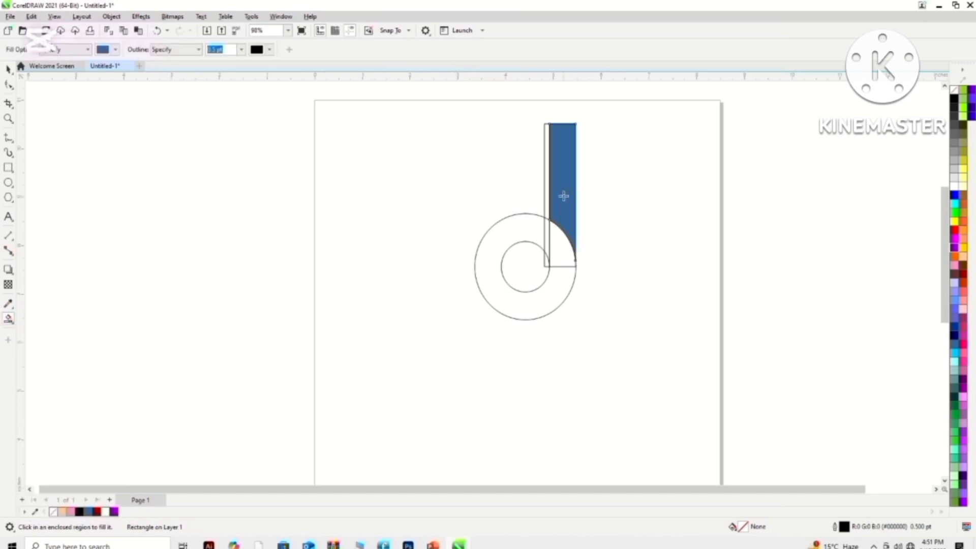
click(557, 244)
click(561, 299)
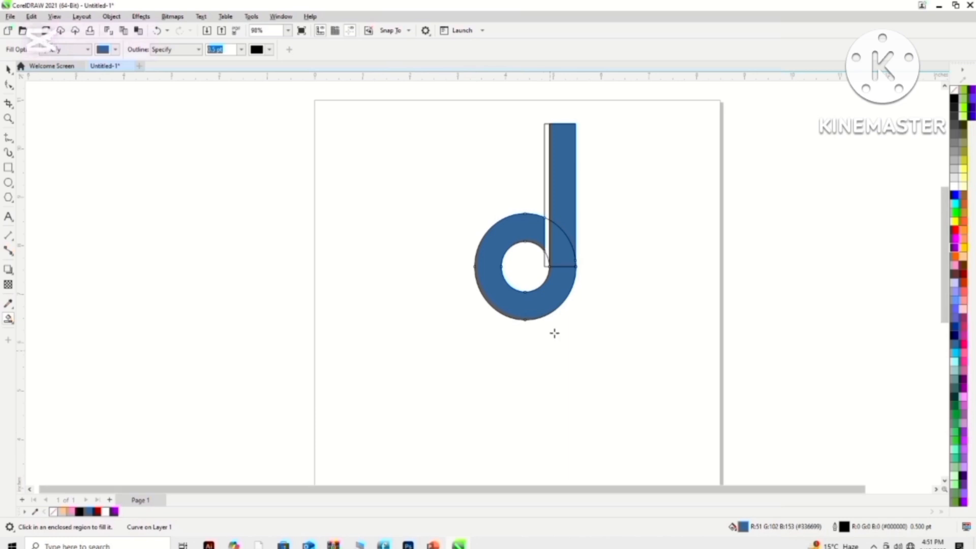
- Delete the narrow rectangle outline beside the blue stem
click(9, 69)
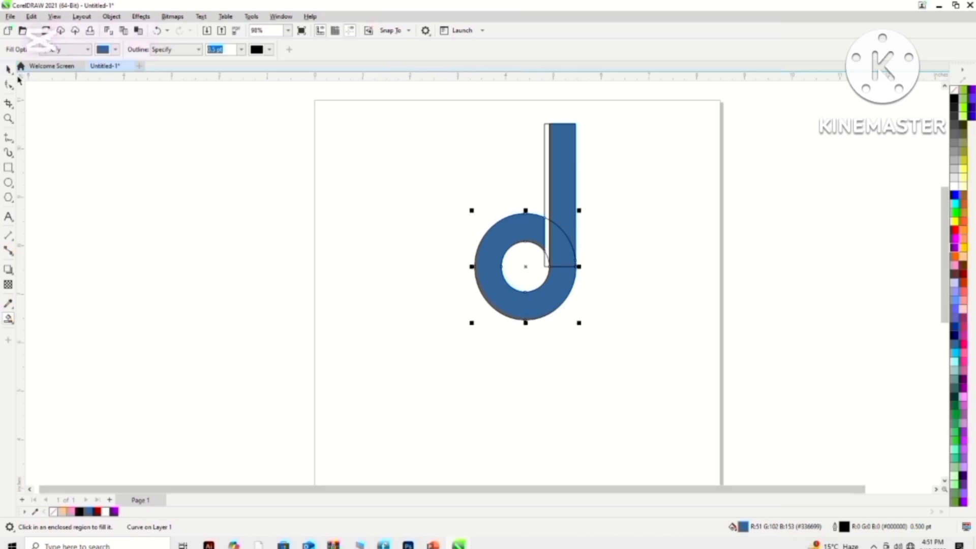
click(545, 203)
key(Delete)
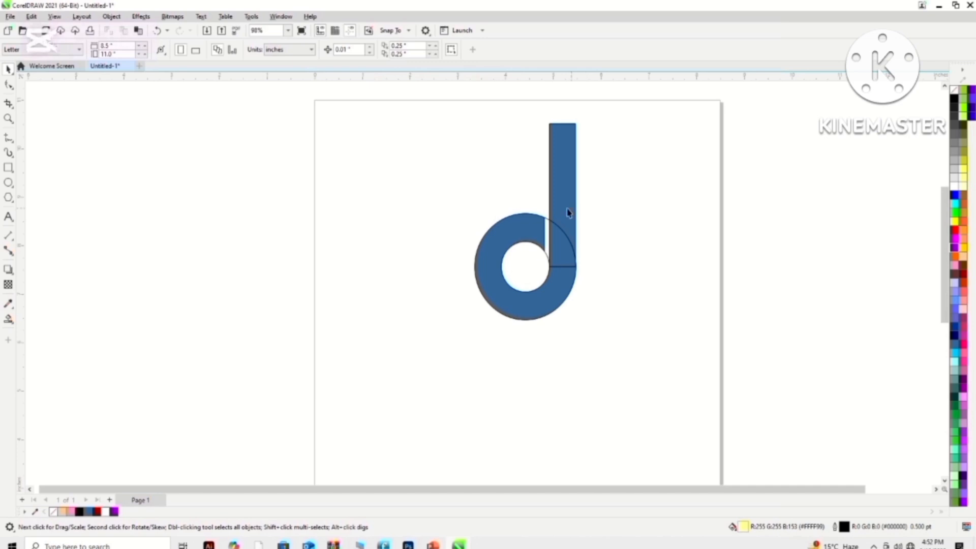
drag(530, 233, 623, 241)
key(ctrl+z)
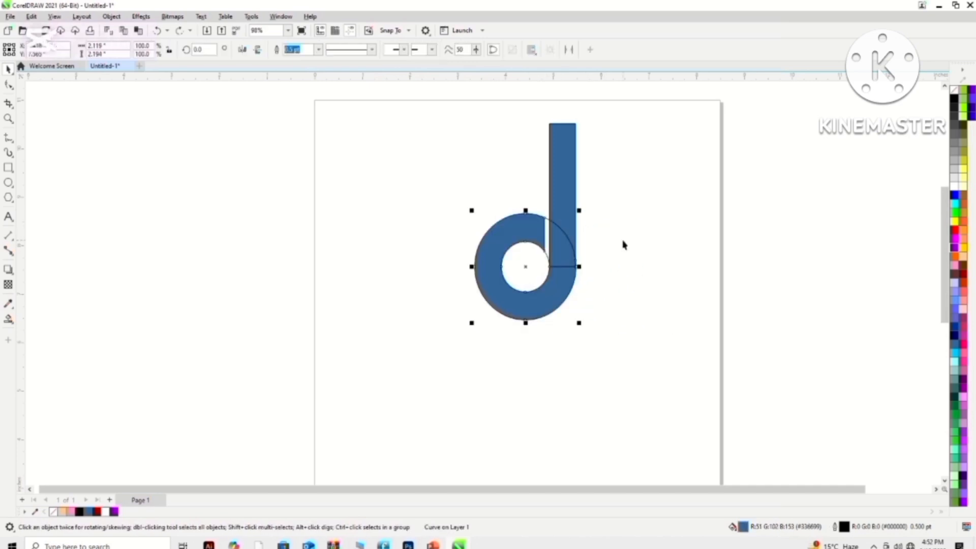
click(573, 218)
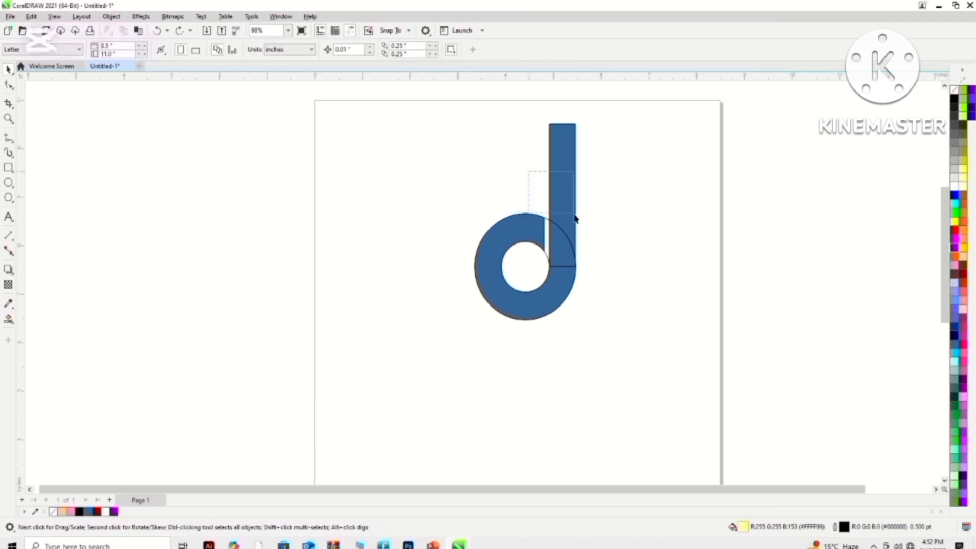
shift+click(512, 224)
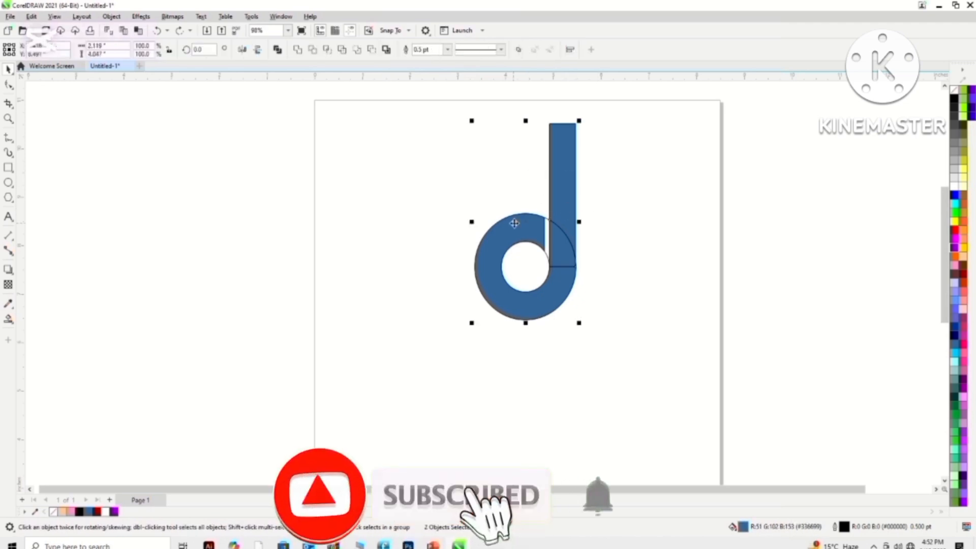
drag(534, 230, 651, 239)
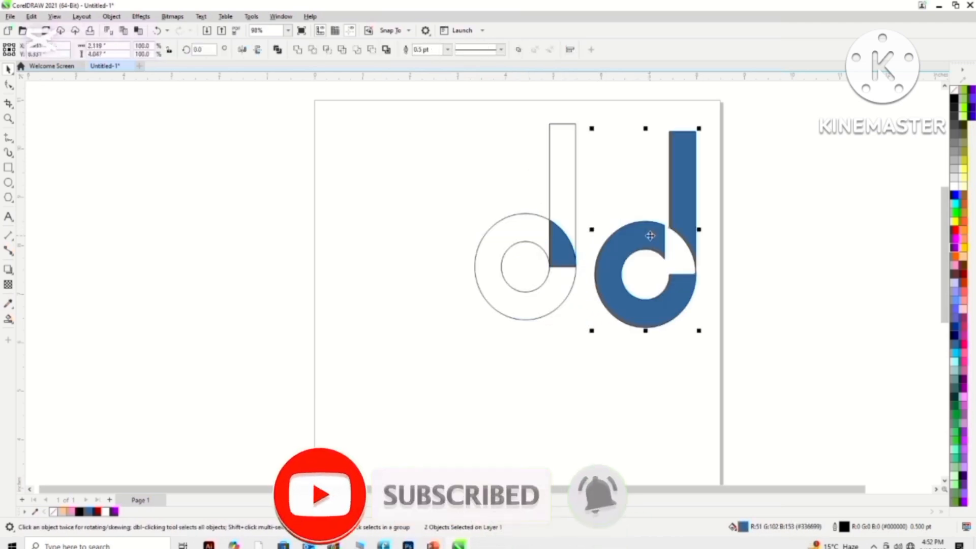
key(ctrl+z)
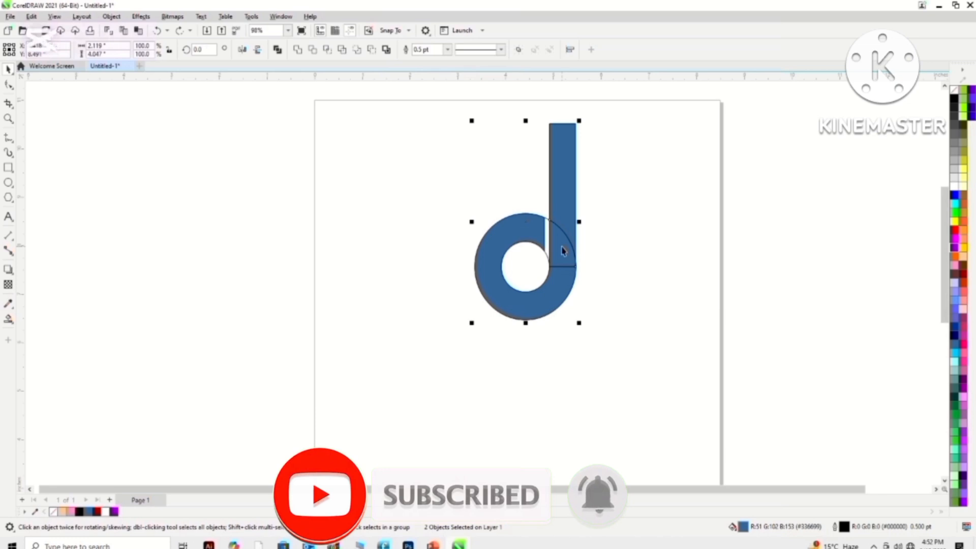
click(654, 246)
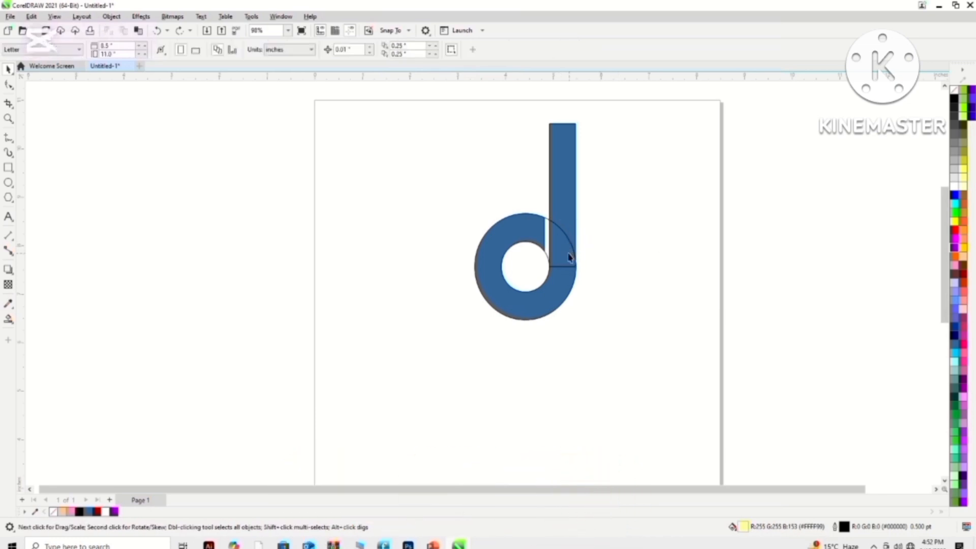
- Select the blue stem, overlap and ring pieces together and move them to the right, clear of the original outlines
click(562, 254)
shift+click(570, 219)
shift+click(526, 228)
shift+click(539, 232)
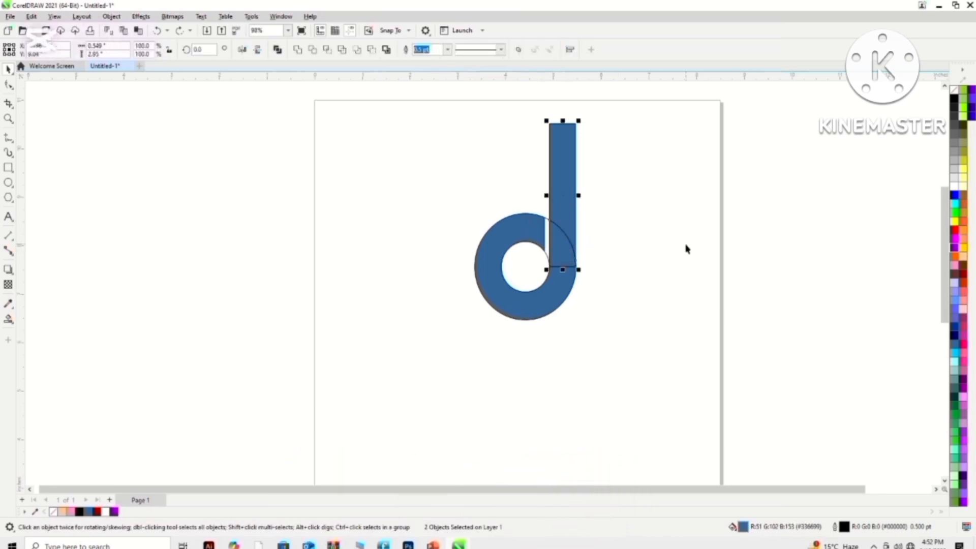
shift+click(525, 303)
click(566, 224)
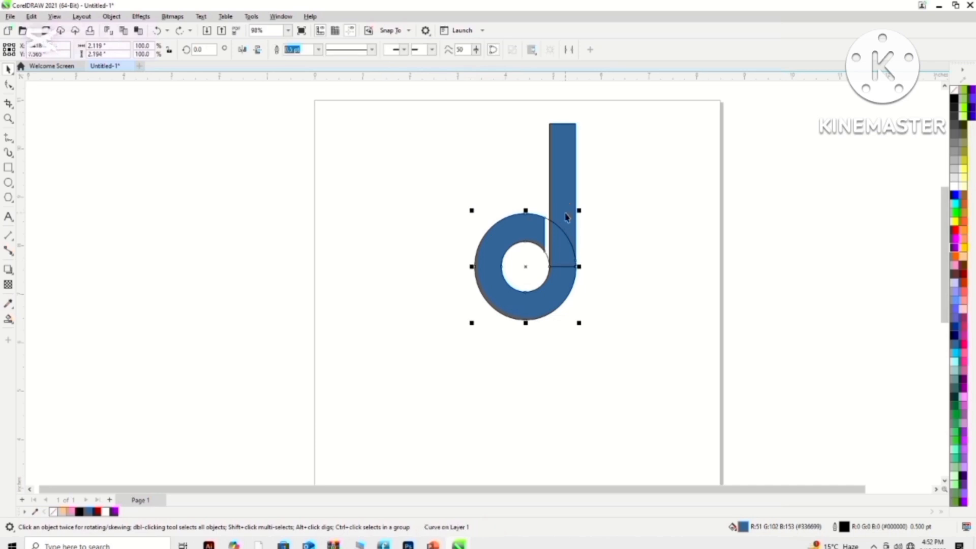
click(561, 206)
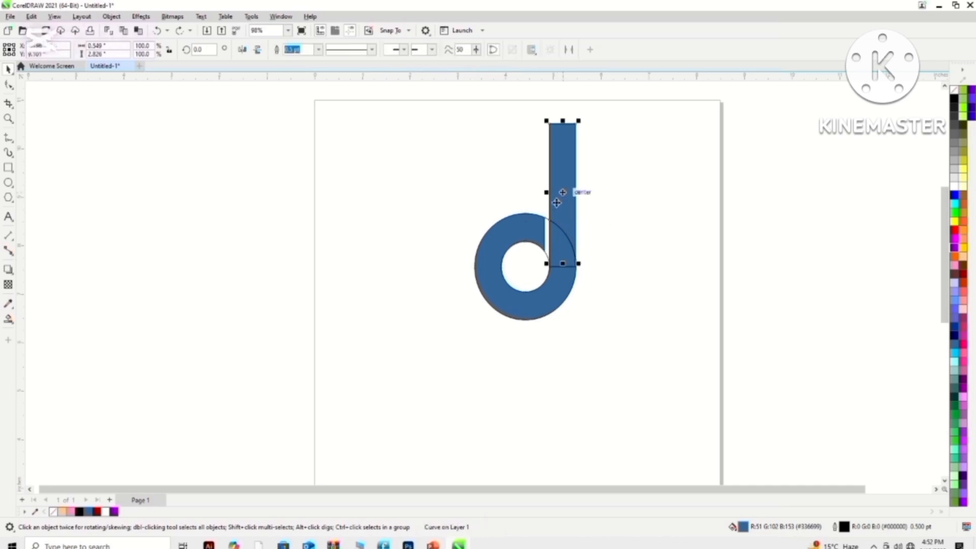
shift+click(524, 233)
drag(537, 228, 729, 212)
- Delete the leftover construction outlines: the tall rectangle, the large circle and the small circle
drag(490, 191, 571, 283)
click(569, 259)
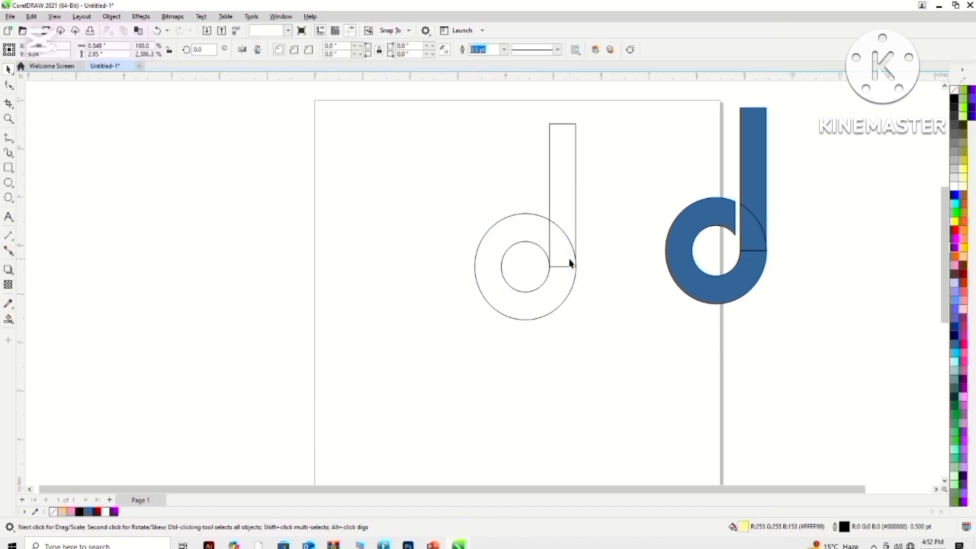
key(Delete)
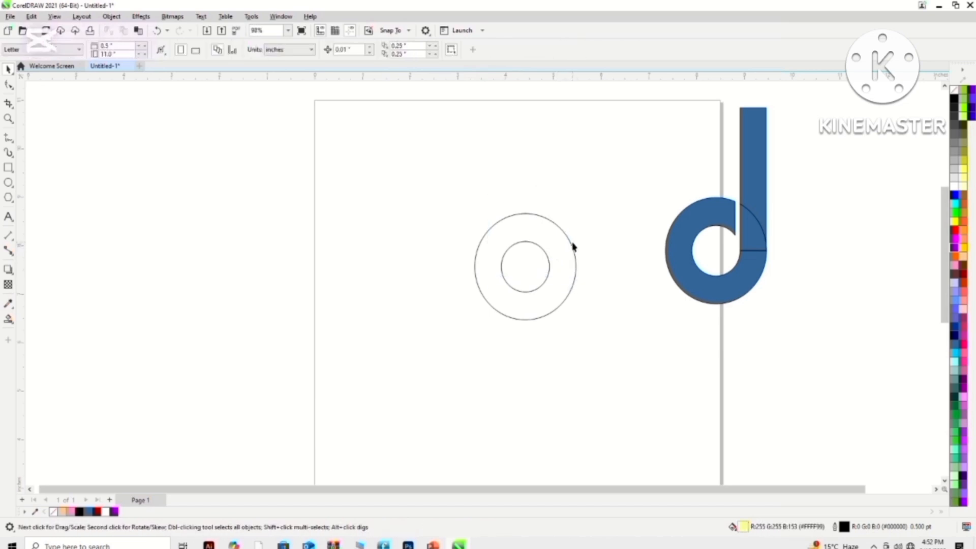
click(573, 247)
key(Delete)
click(549, 267)
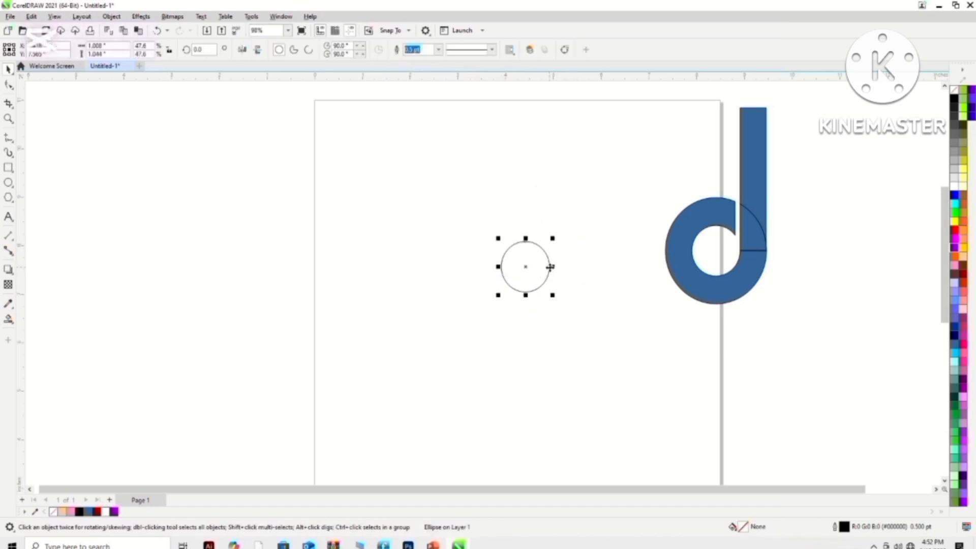
key(Delete)
- Move all three blue pieces together back to the upper middle of the page
drag(681, 253, 611, 268)
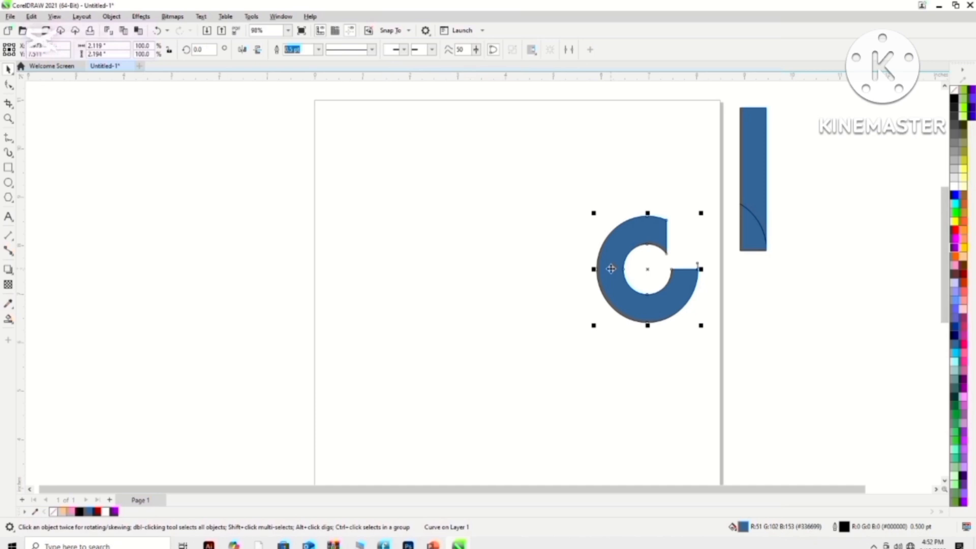
key(ctrl+z)
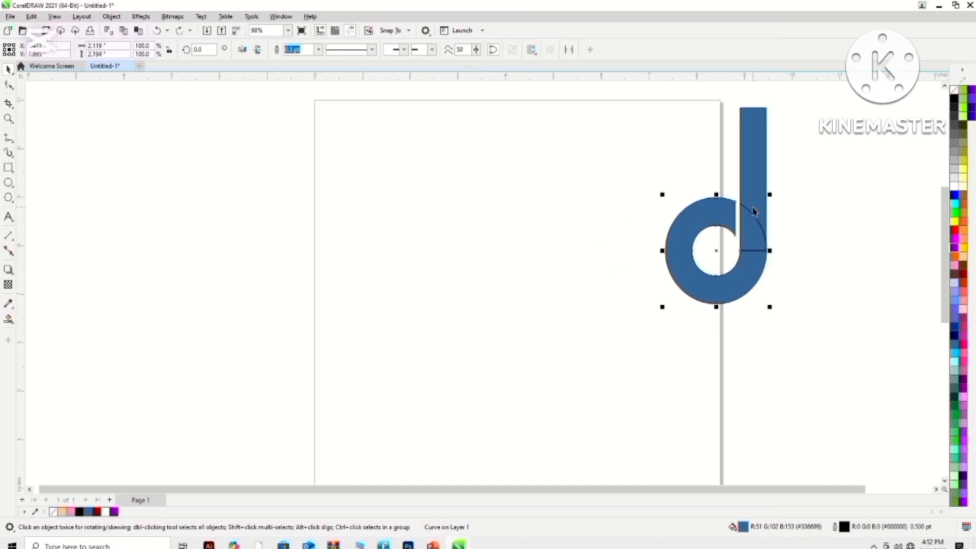
key(ctrl+a)
drag(747, 218, 556, 250)
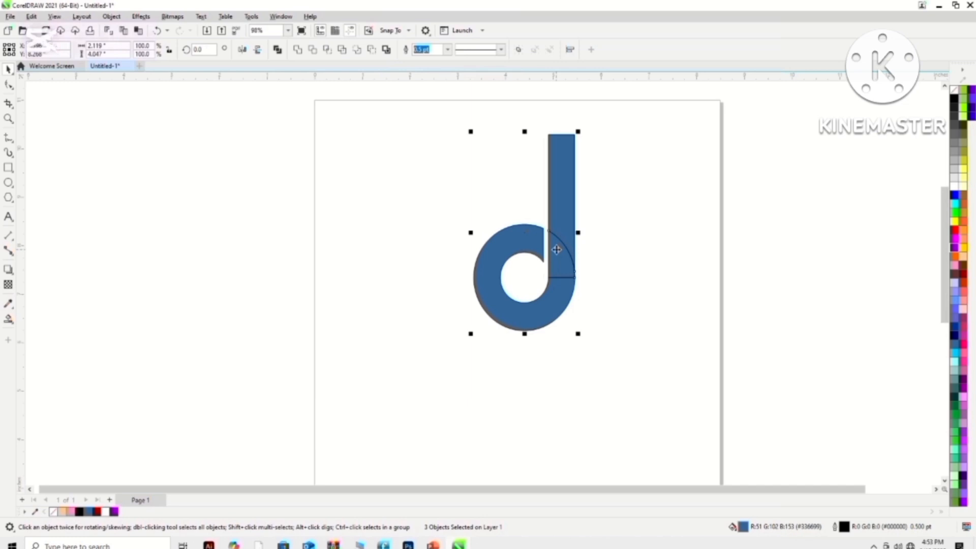
- Select the stem, overlap and ring pieces and weld them into a single "d" shape
click(562, 227)
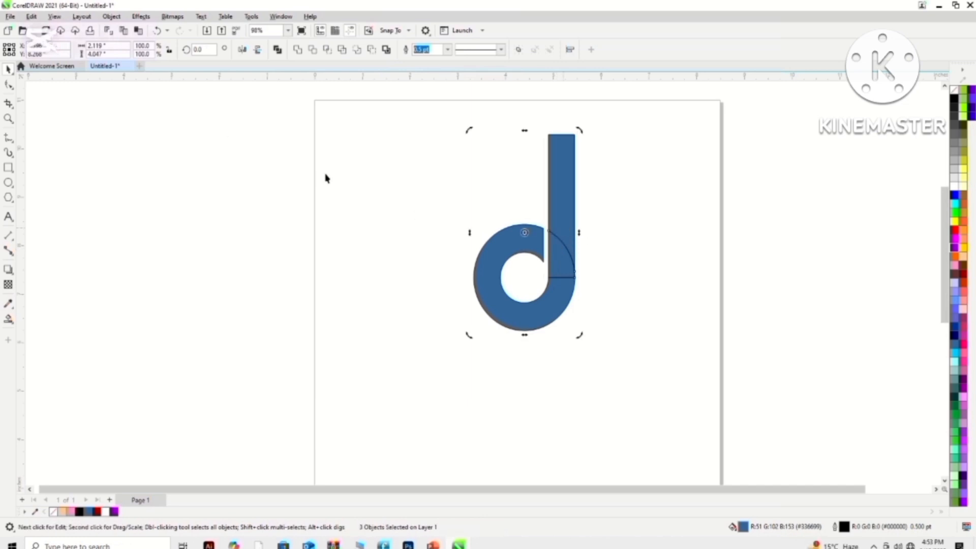
click(454, 162)
click(572, 214)
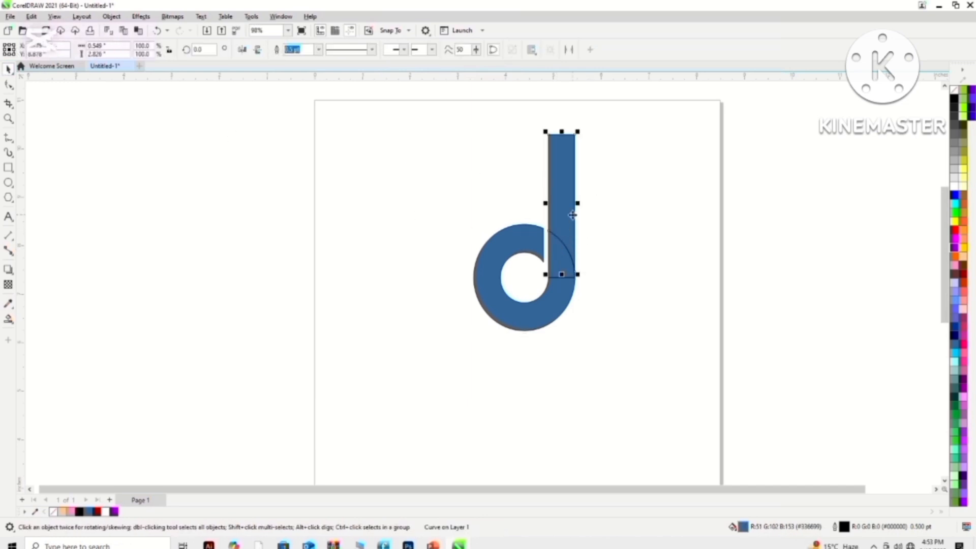
click(635, 293)
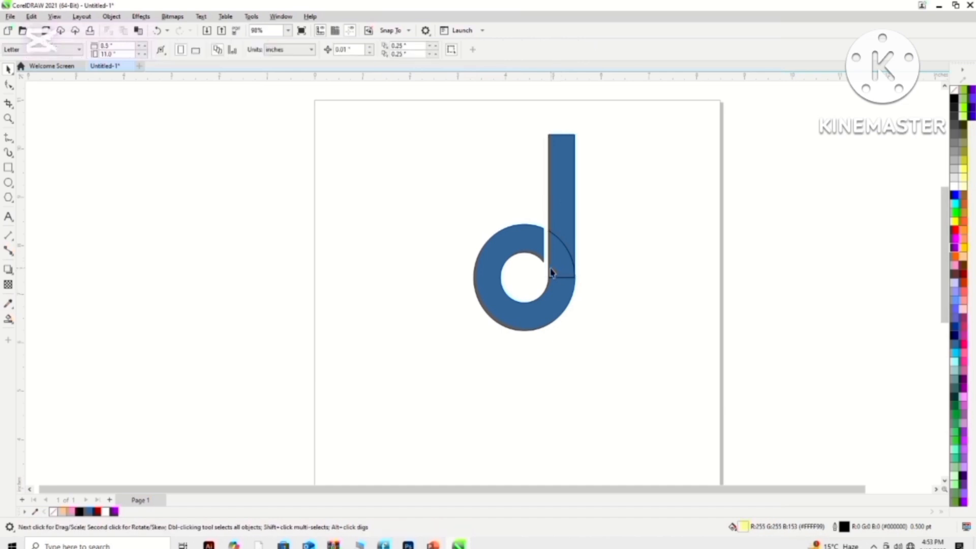
click(552, 273)
shift+click(563, 214)
shift+click(527, 249)
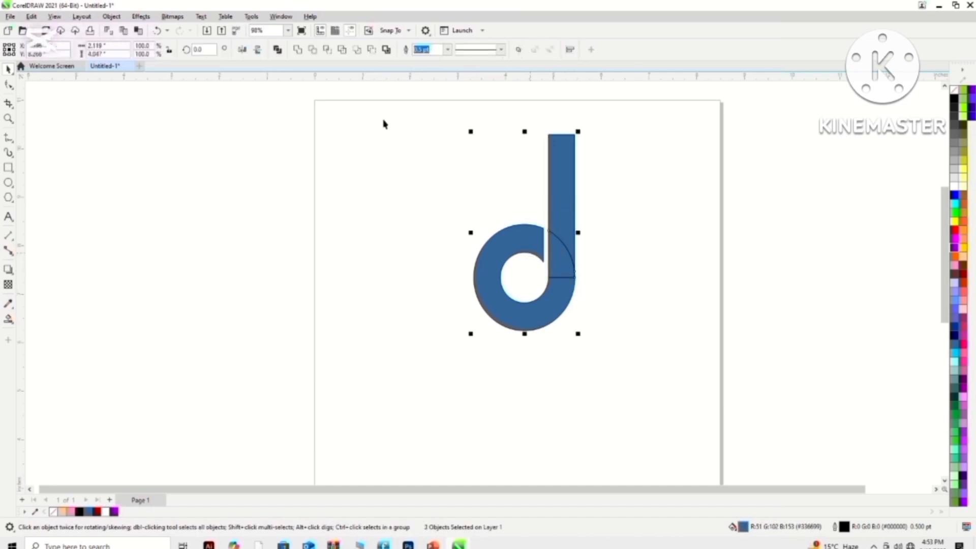
click(299, 49)
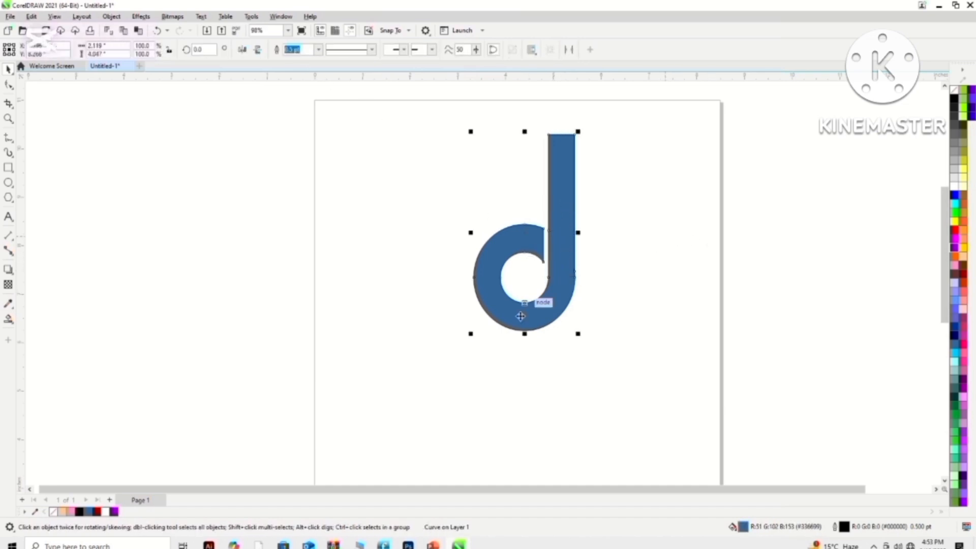
click(657, 300)
- Draw an ellipse about 2.1 by 2.2 inches over the round bowl of the "d" shape
click(8, 182)
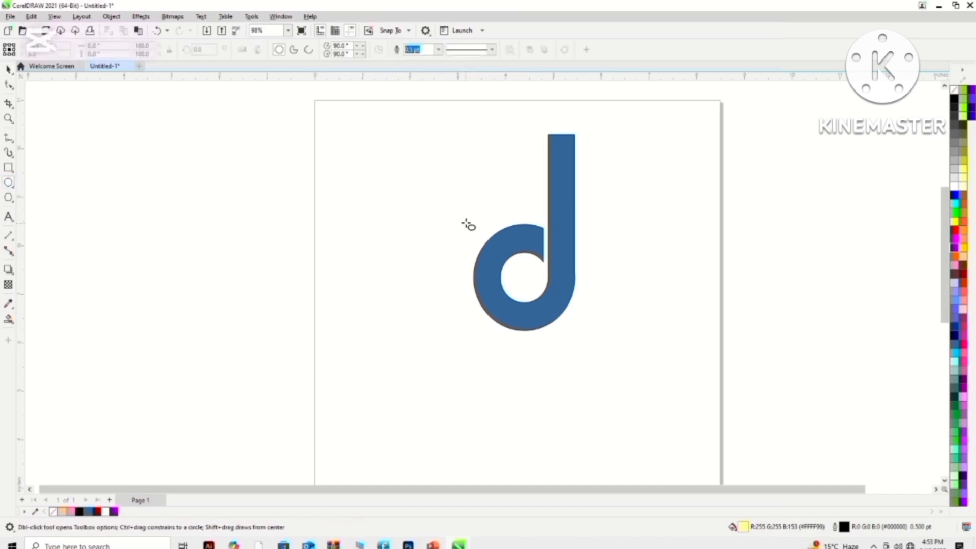
drag(460, 215, 589, 332)
click(9, 70)
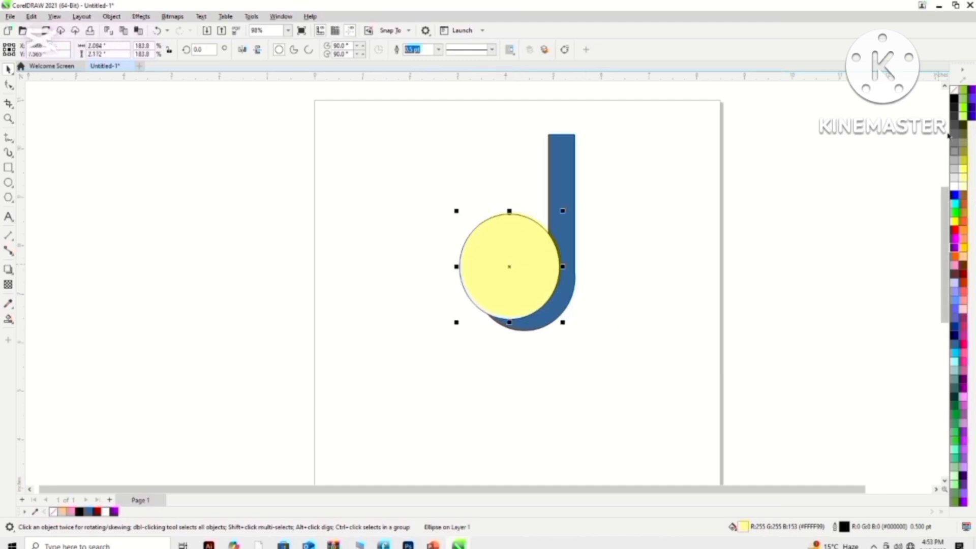
- Remove the yellow fill from the ellipse and move it over the junction of the bowl and the stem
click(954, 89)
drag(556, 289, 590, 264)
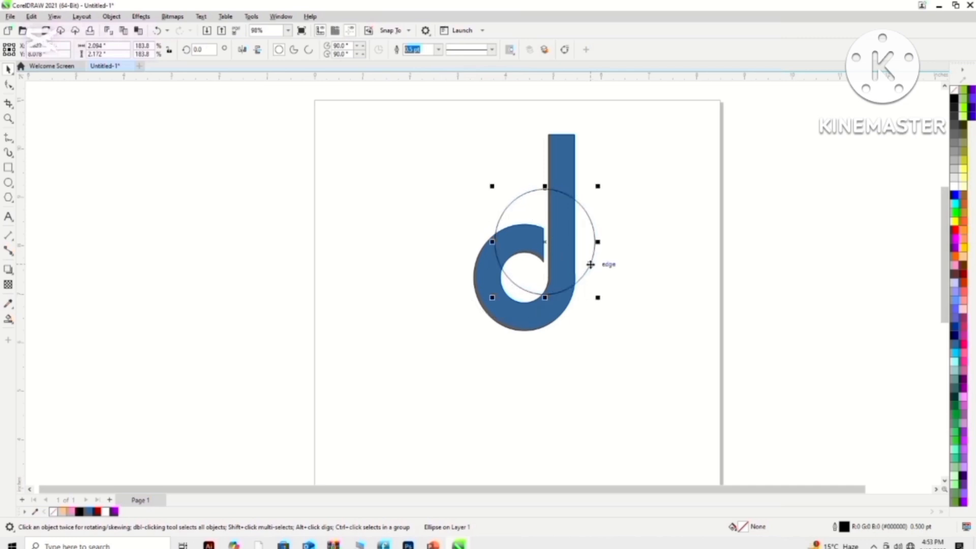
- Smart Fill the bowl's upper section, the rest of the ring, the stem section inside the ellipse and the upper stem
click(9, 319)
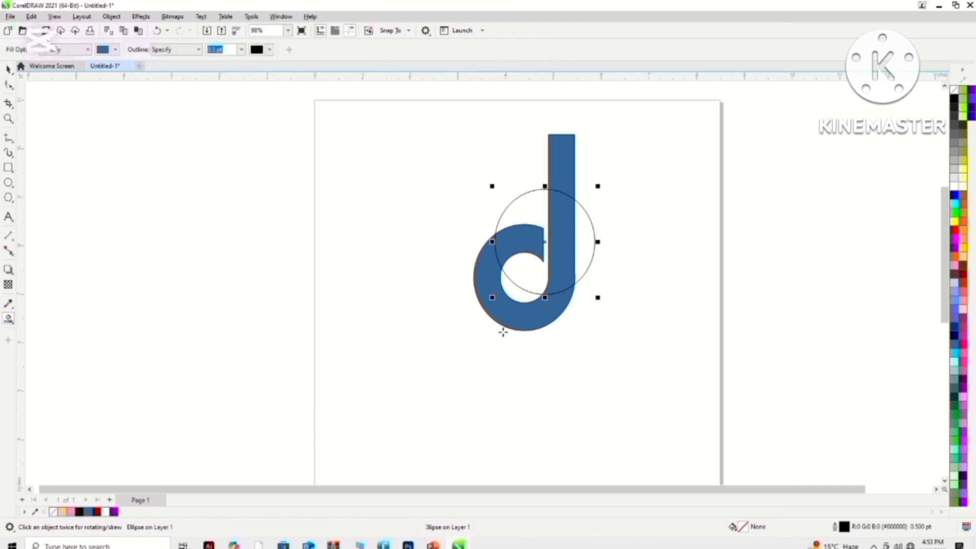
click(516, 245)
click(493, 278)
click(562, 279)
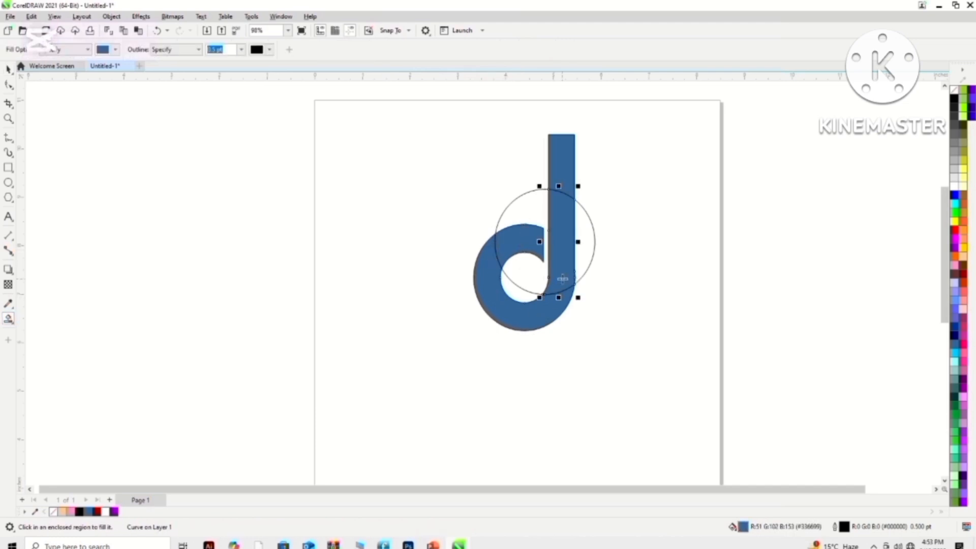
click(561, 174)
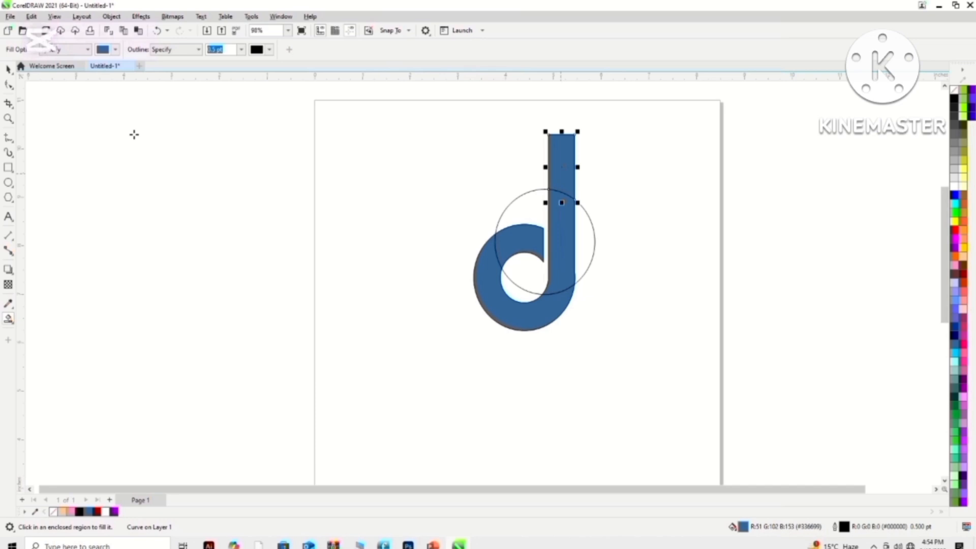
- Move the ellipse outline clear of the "d" and delete it
click(9, 69)
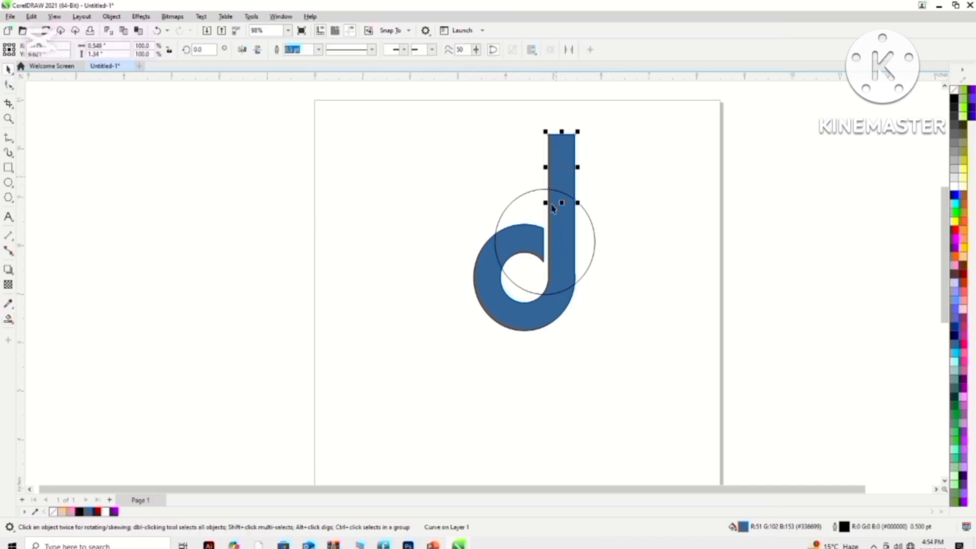
drag(522, 200, 345, 183)
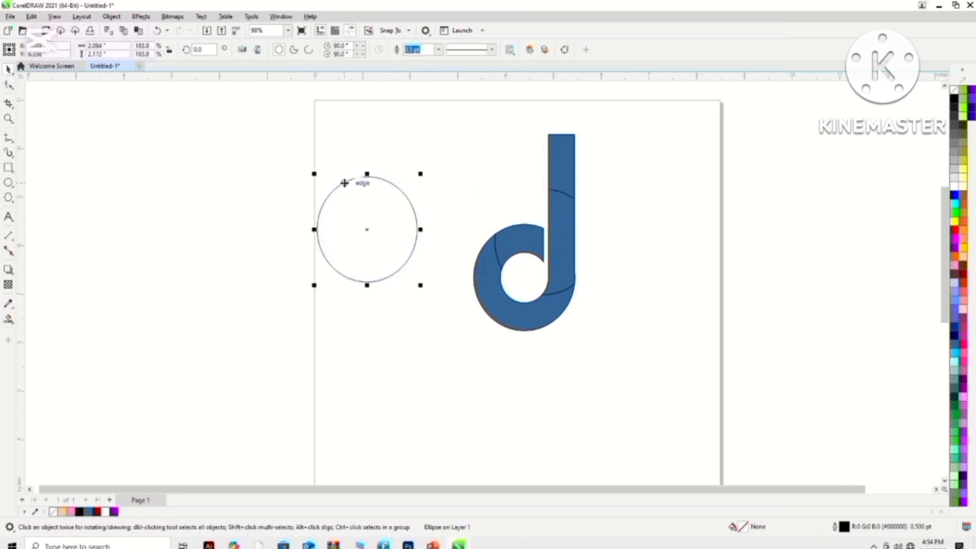
key(Delete)
- Pull the two smart-filled stem pieces off the "d" and delete both
drag(559, 195, 627, 196)
drag(565, 197, 605, 192)
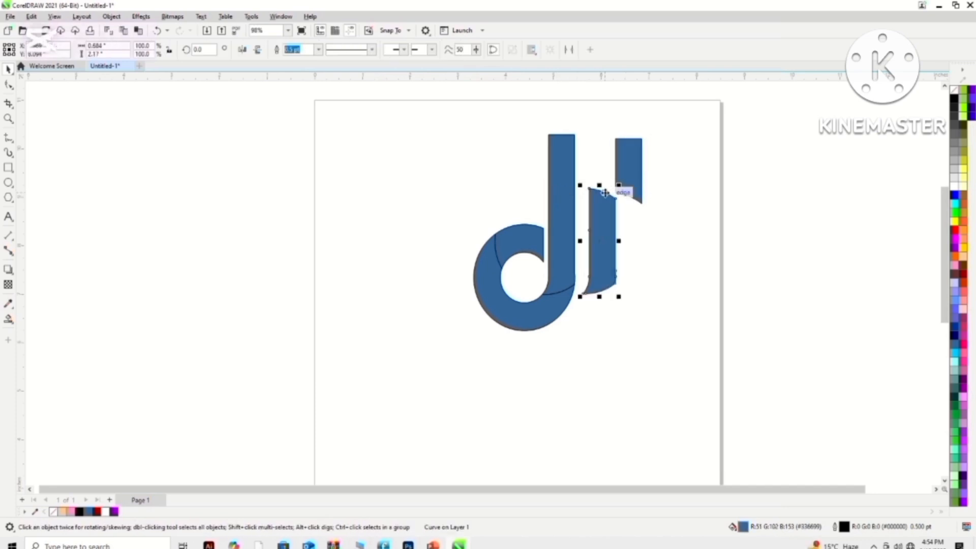
key(Delete)
click(637, 176)
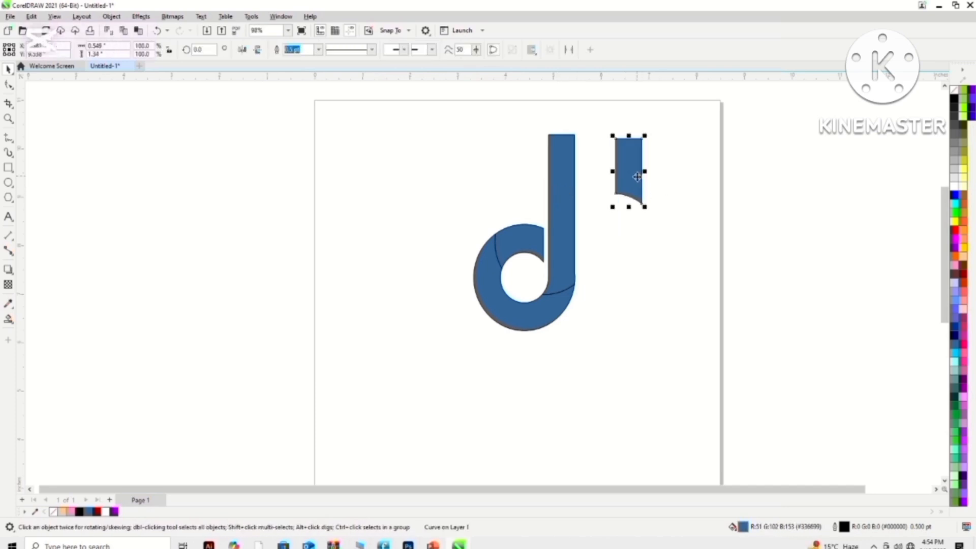
key(Delete)
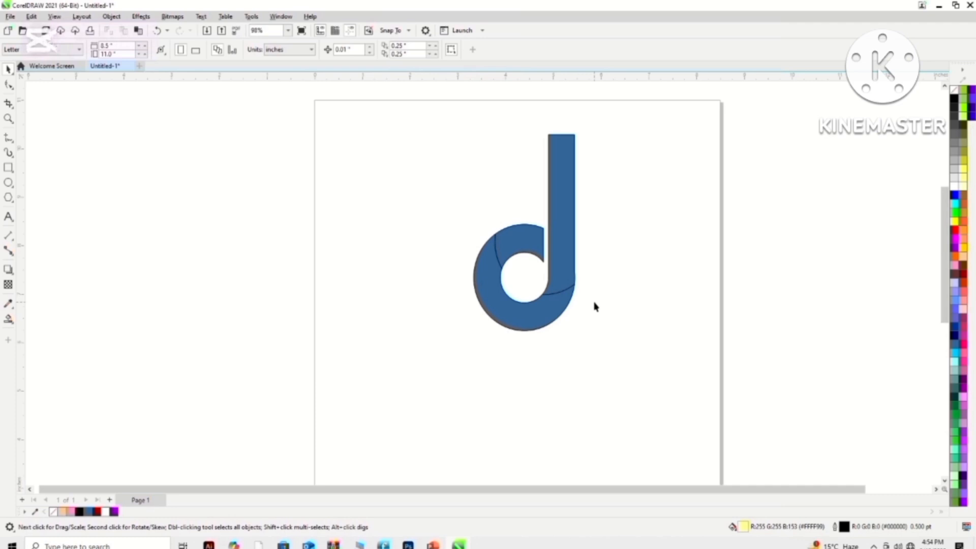
click(559, 240)
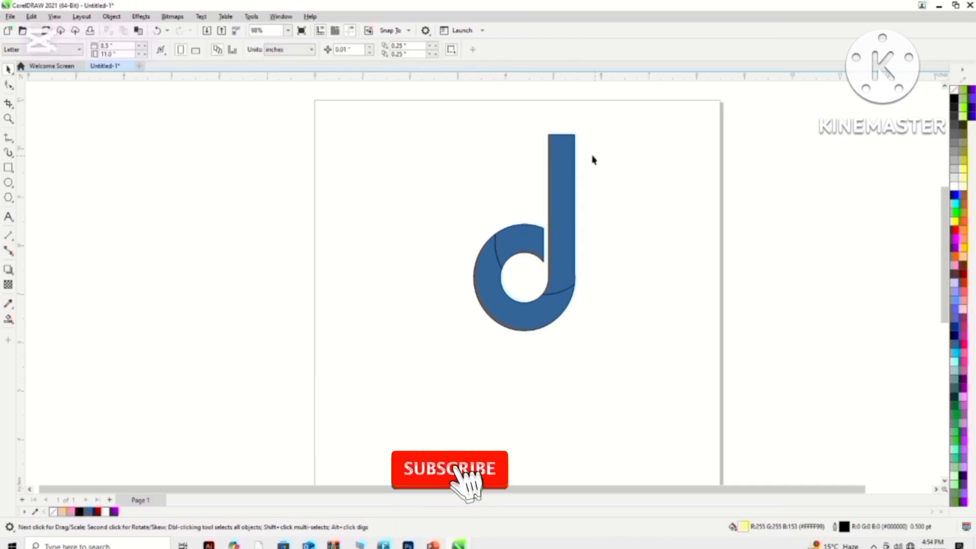
drag(569, 147, 583, 146)
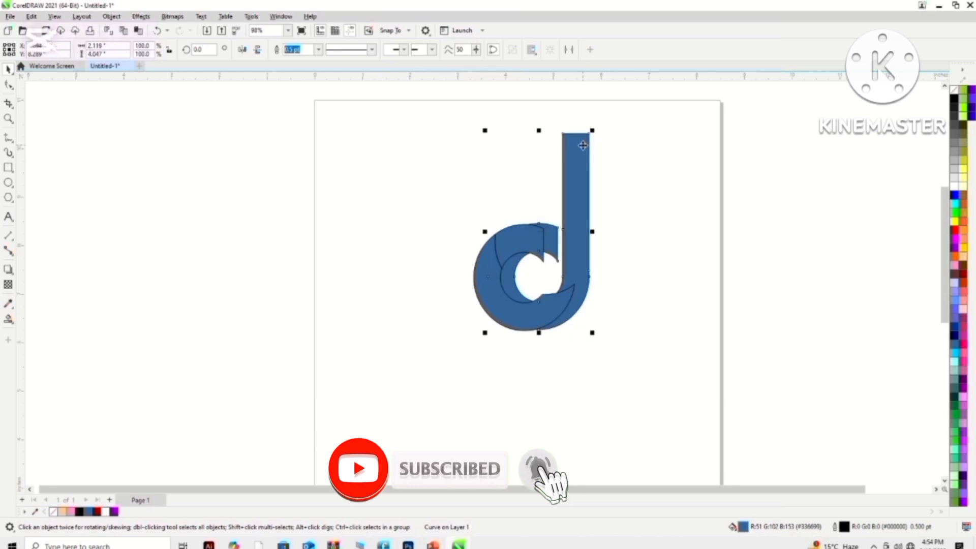
key(ctrl+z)
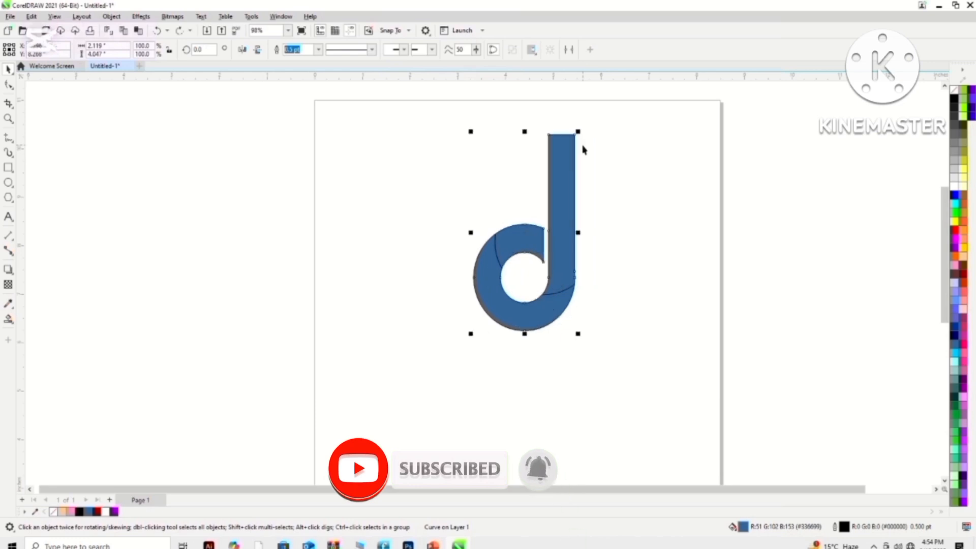
- Examine the outlines and nodes of the full "d" shape, the bowl's upper segment and the lower ring segment
click(522, 244)
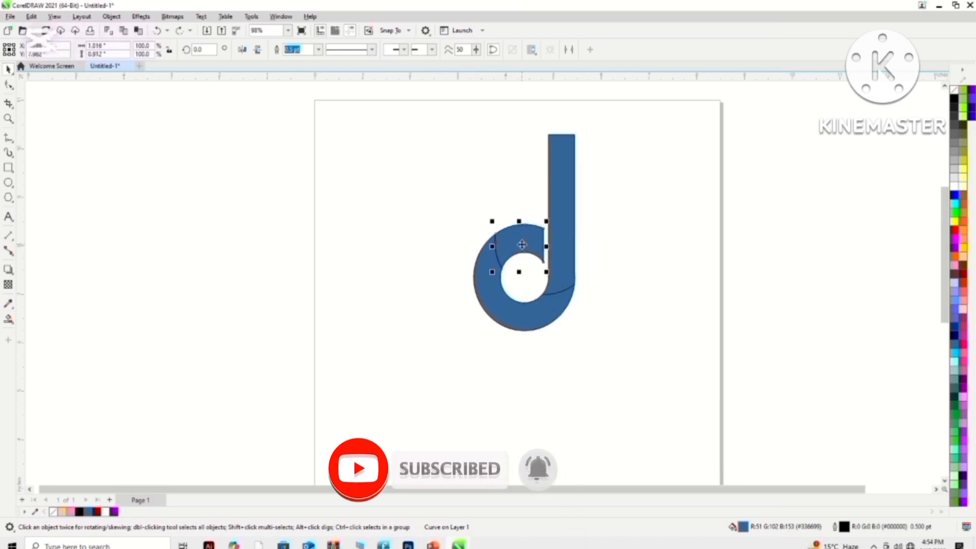
click(563, 170)
key(F10)
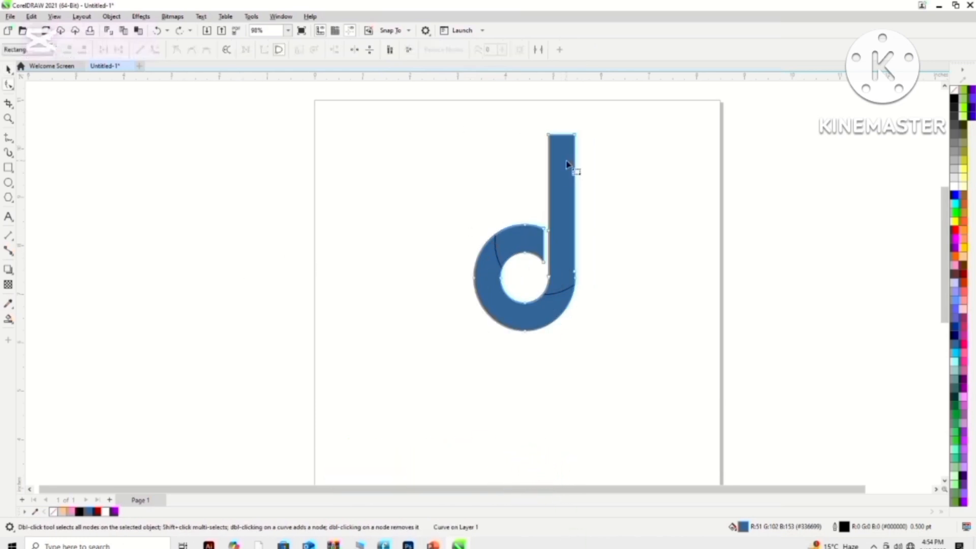
click(615, 166)
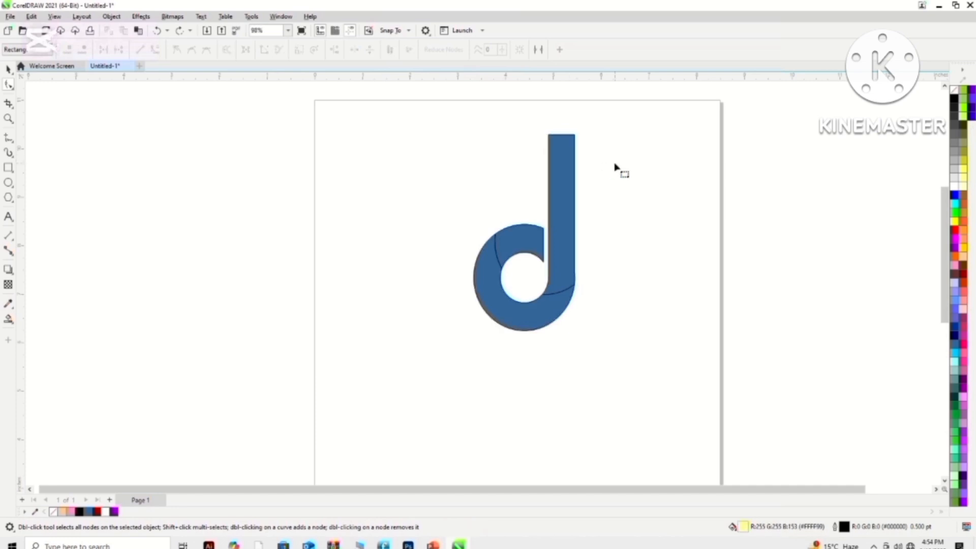
click(8, 69)
click(561, 148)
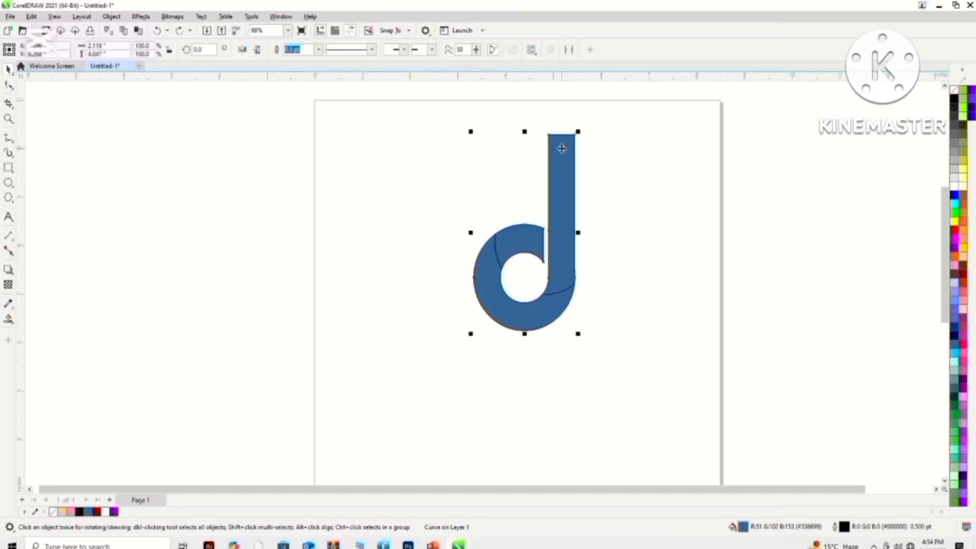
right_click(561, 148)
double_click(561, 148)
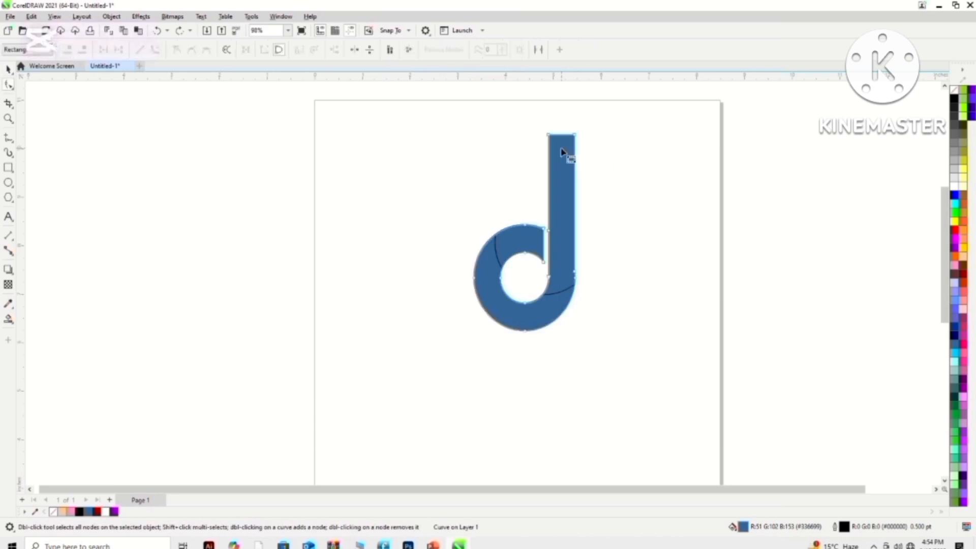
click(421, 148)
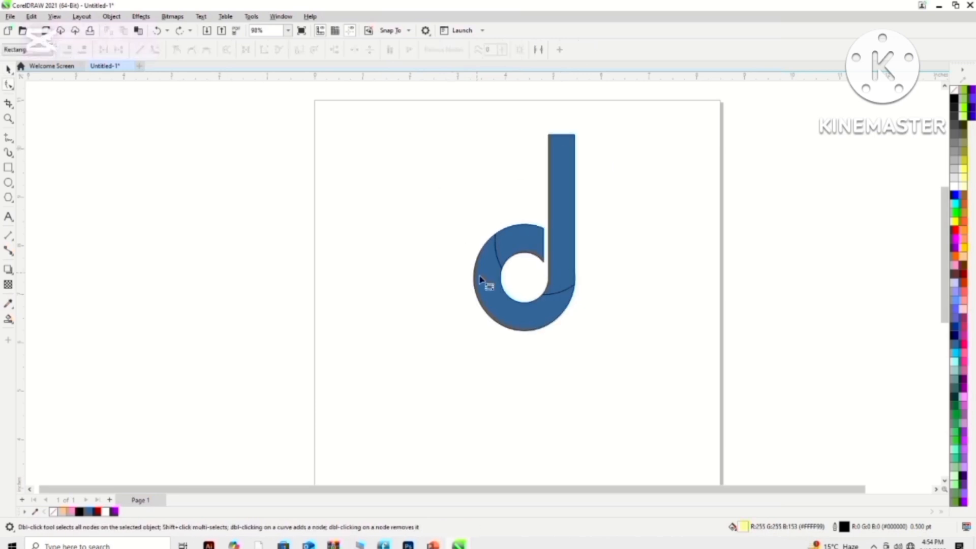
click(484, 283)
click(511, 249)
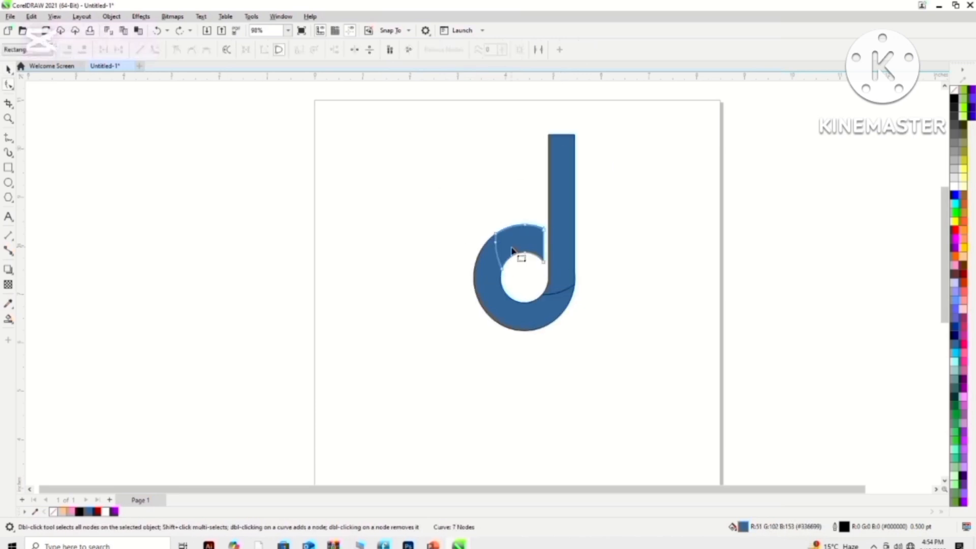
click(464, 280)
click(482, 281)
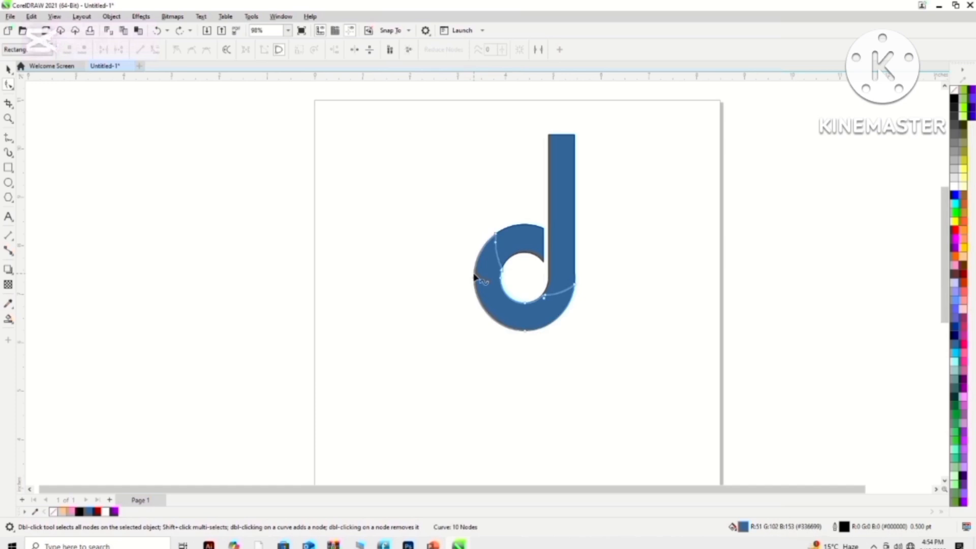
click(227, 266)
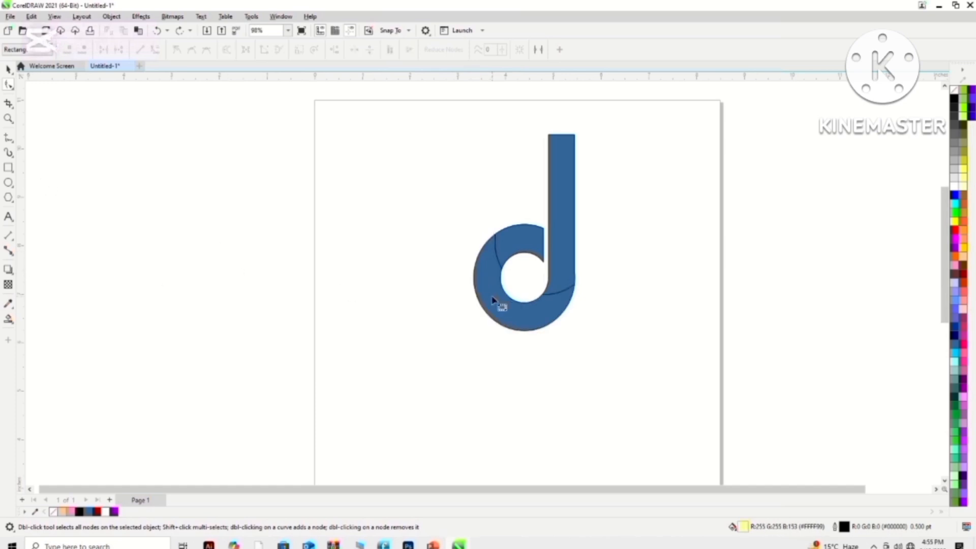
- Apply a linear fountain fill from blue to white to the lower ring segment, running diagonally down the bowl
click(8, 70)
click(485, 263)
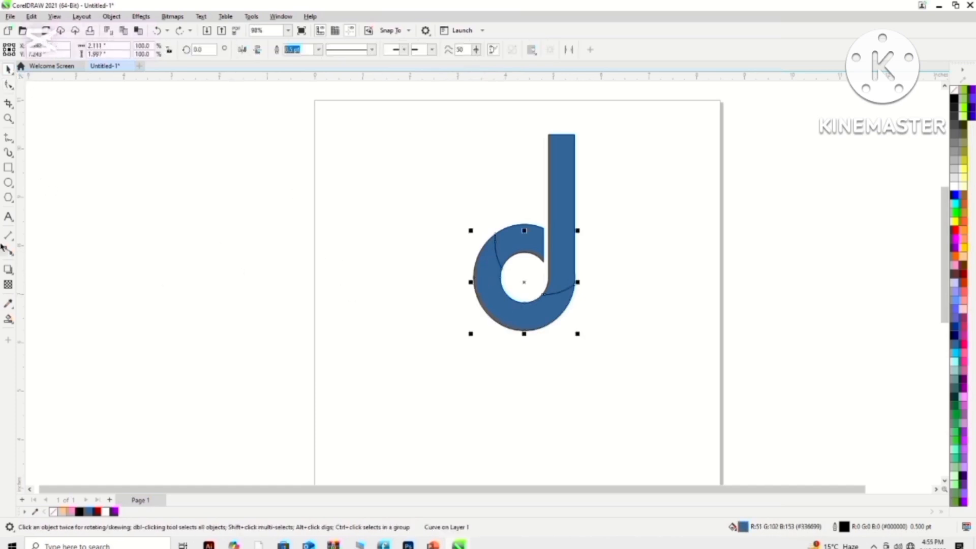
click(13, 322)
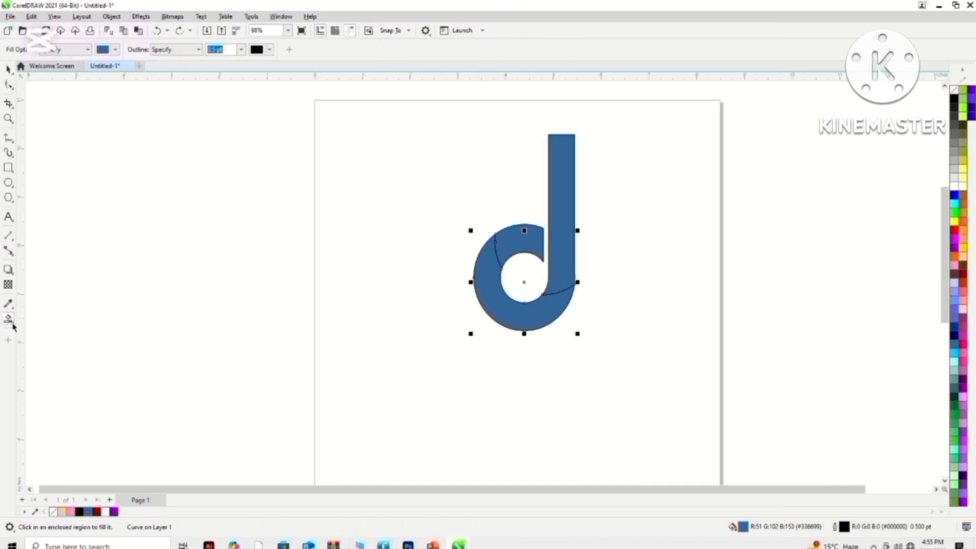
click(37, 322)
drag(481, 258, 505, 307)
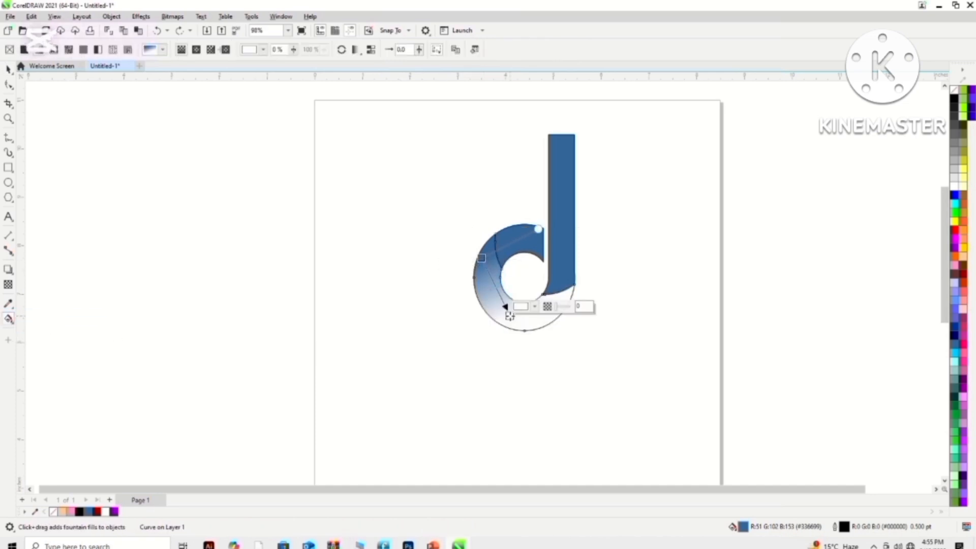
- Set the lower ring segment's gradient to run from dark red #993C33 to bright red
click(482, 258)
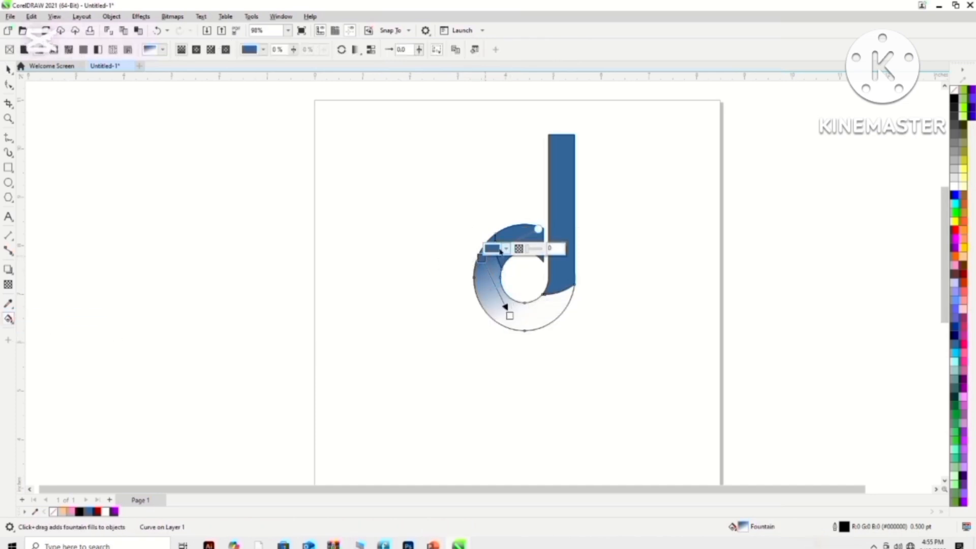
click(506, 249)
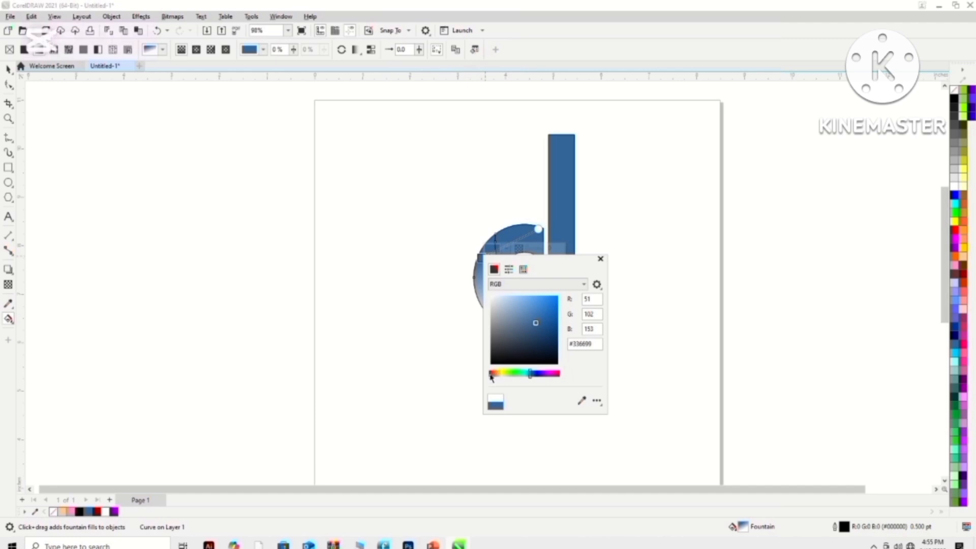
click(491, 374)
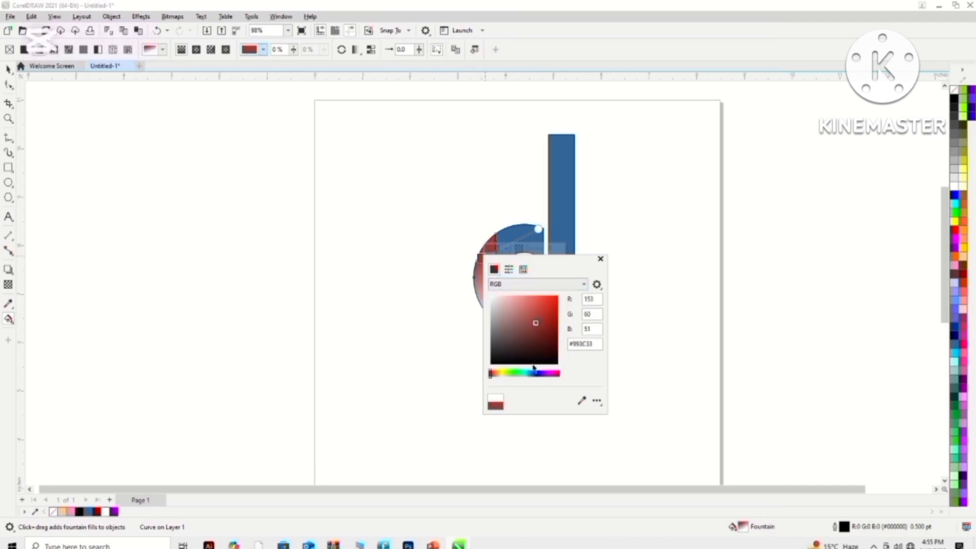
click(611, 278)
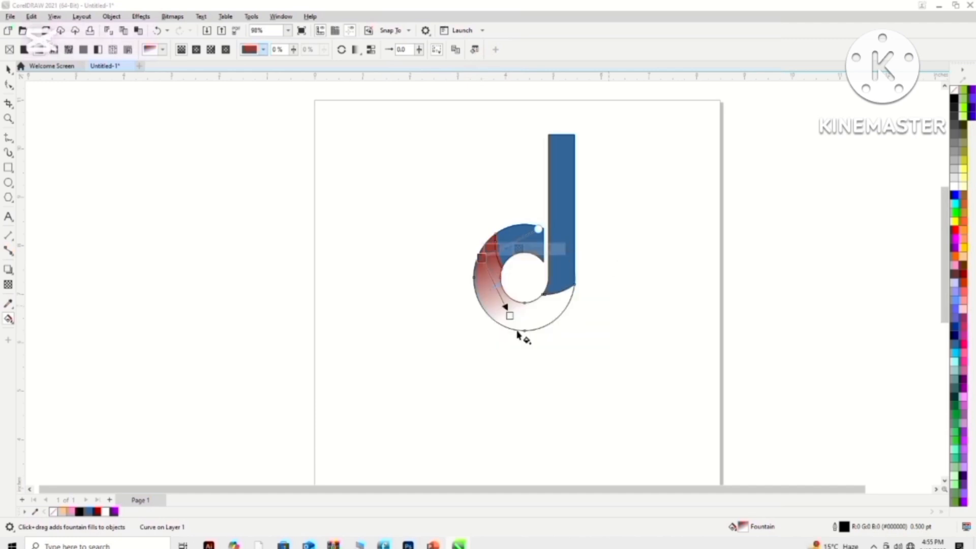
click(510, 316)
click(522, 307)
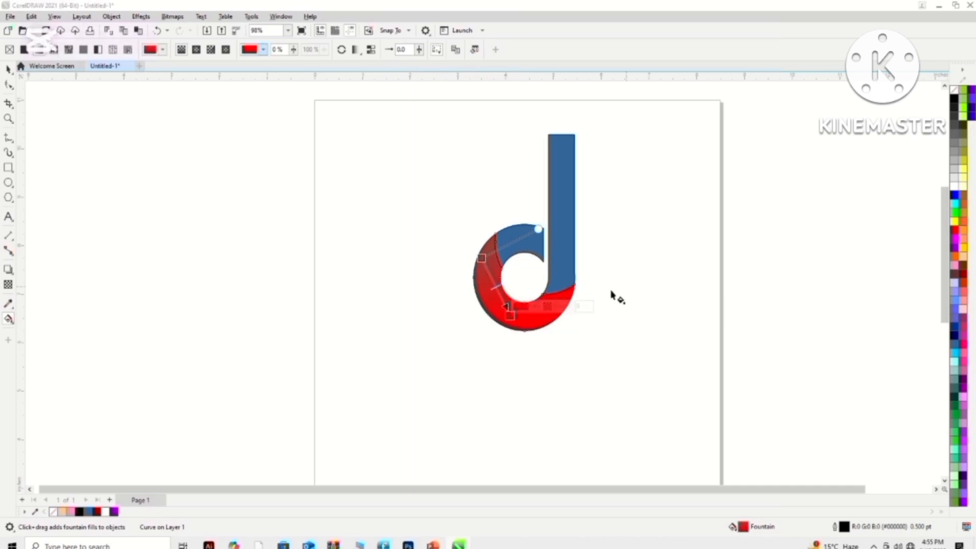
- Apply a short fountain fill across the bowl's upper segment and change its blue end to dark red
click(531, 254)
drag(512, 245, 530, 240)
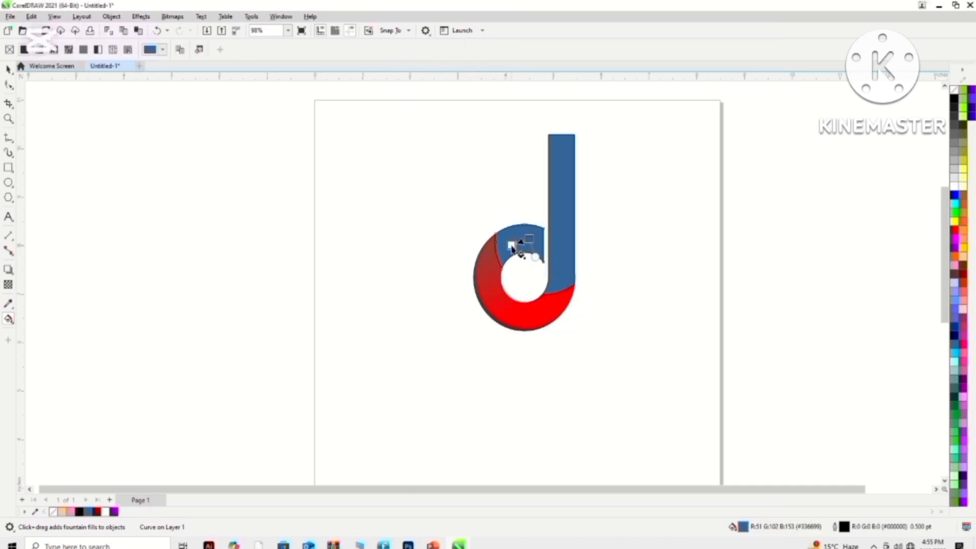
click(530, 241)
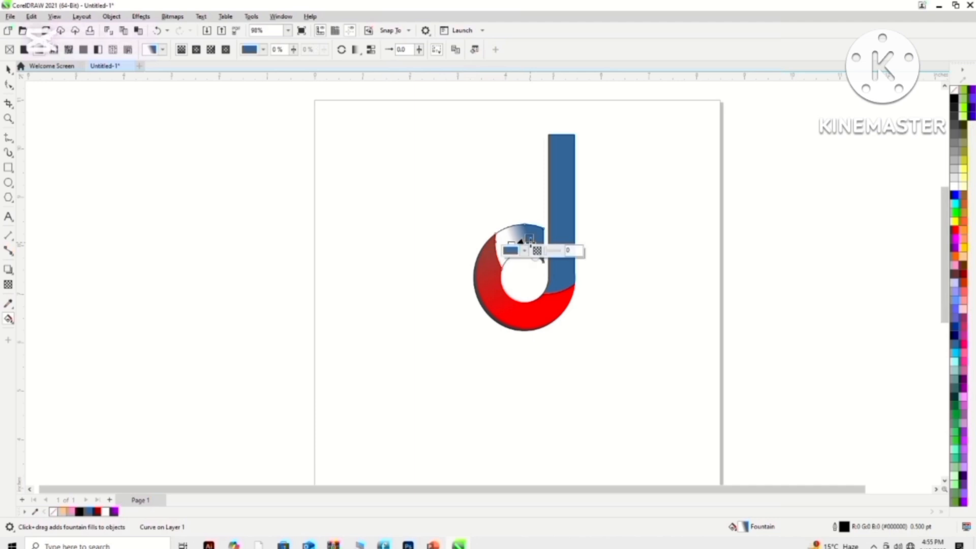
click(525, 251)
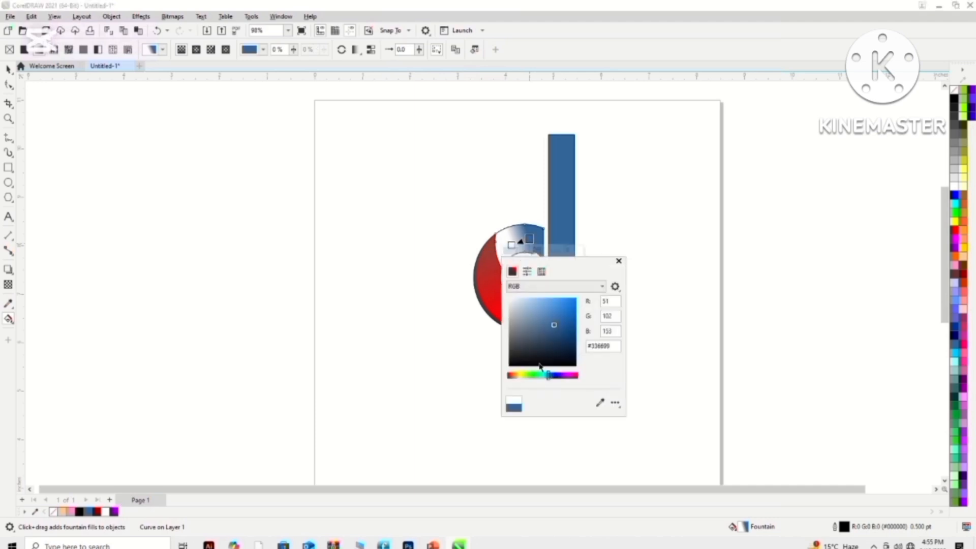
drag(523, 376, 510, 377)
- Change the white end of the upper segment's gradient to red #FF0000
click(512, 245)
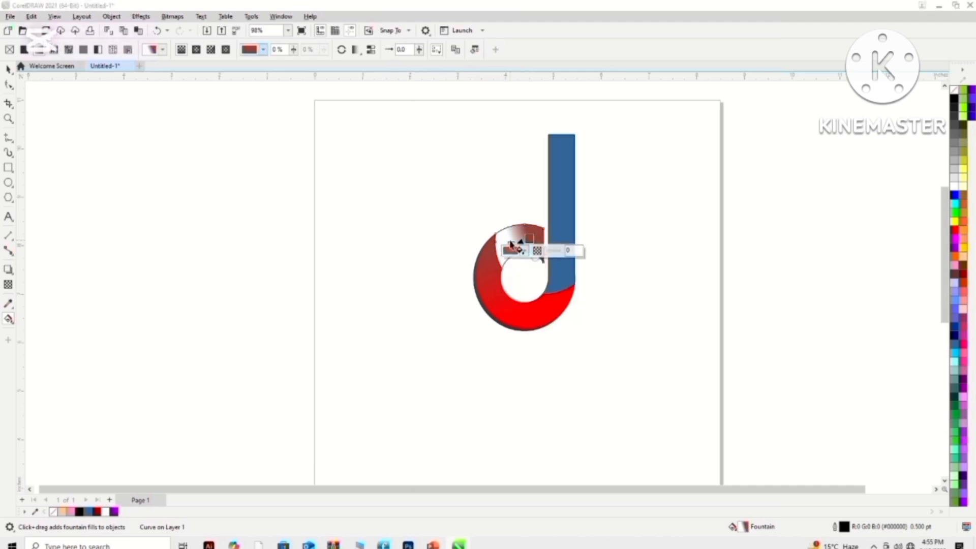
click(511, 245)
click(493, 258)
click(559, 304)
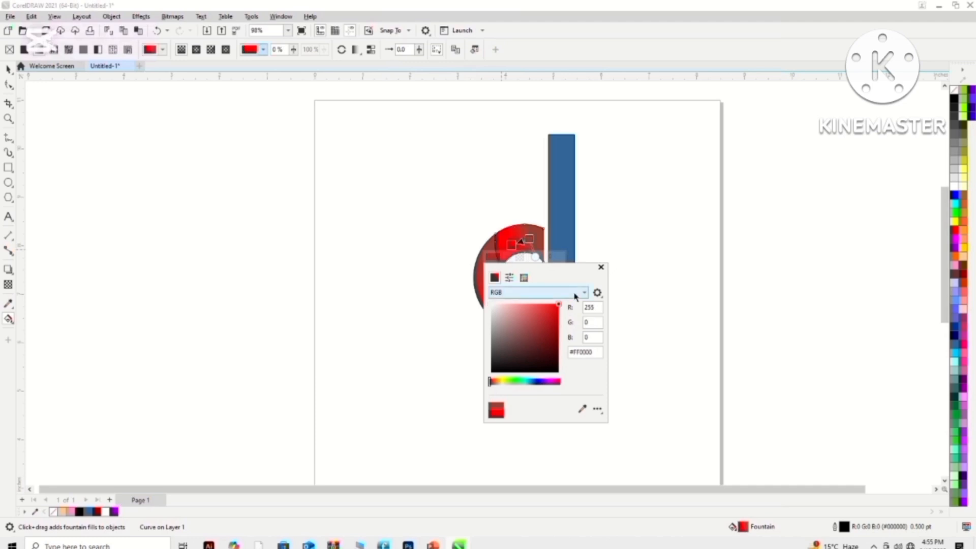
- Apply a short downward linear fountain fill to the stem and set its white end to red #FC1414
click(565, 233)
drag(565, 234, 560, 236)
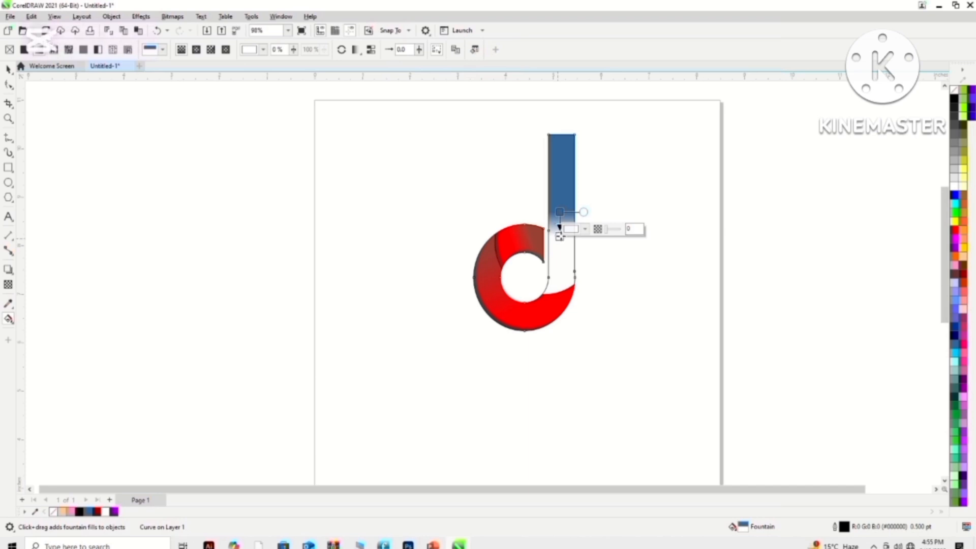
click(584, 228)
click(632, 276)
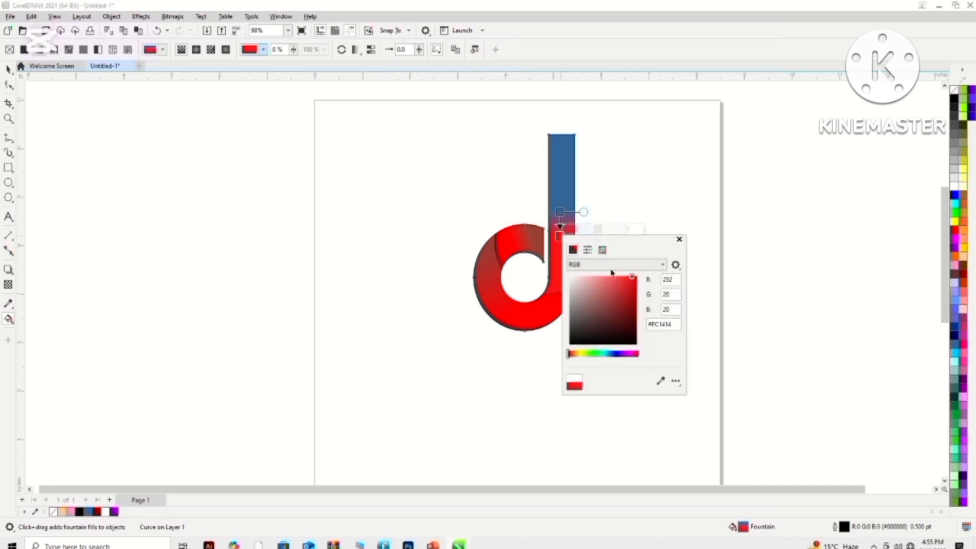
- Change the blue upper end of the stem's gradient to brown
click(559, 211)
click(582, 204)
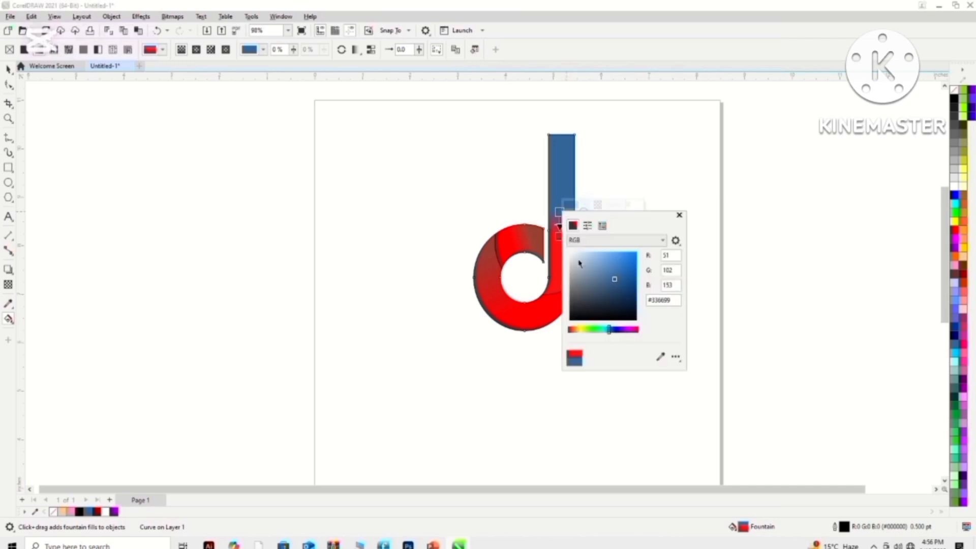
drag(610, 331, 572, 331)
click(509, 340)
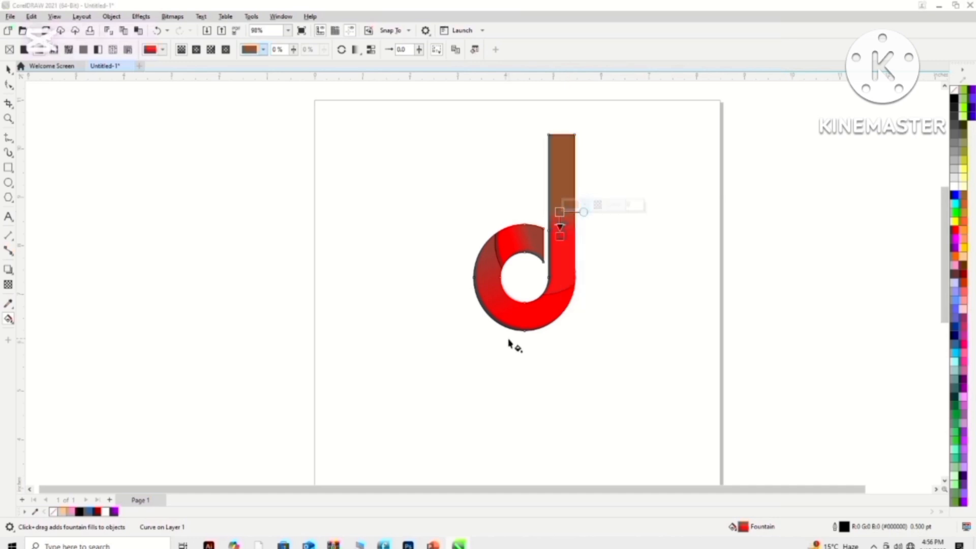
- Redraw the lower ring segment's gradient to run from dark red below the stem to bright red at the bowl's far left side
click(541, 309)
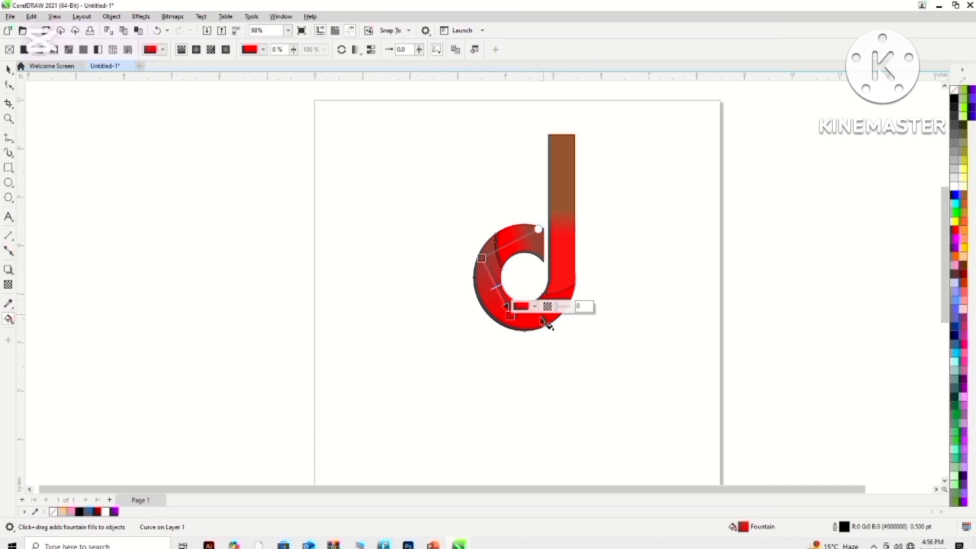
drag(541, 316, 479, 288)
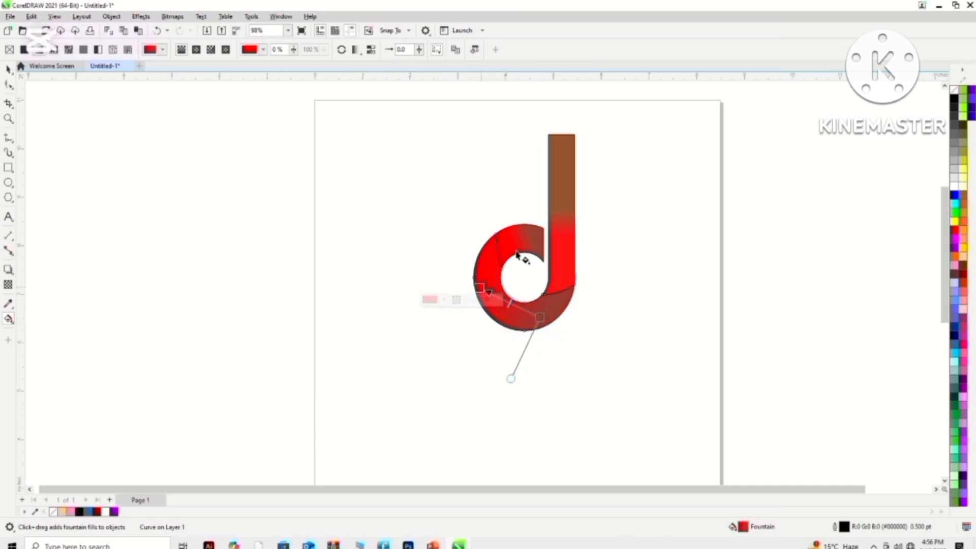
click(8, 69)
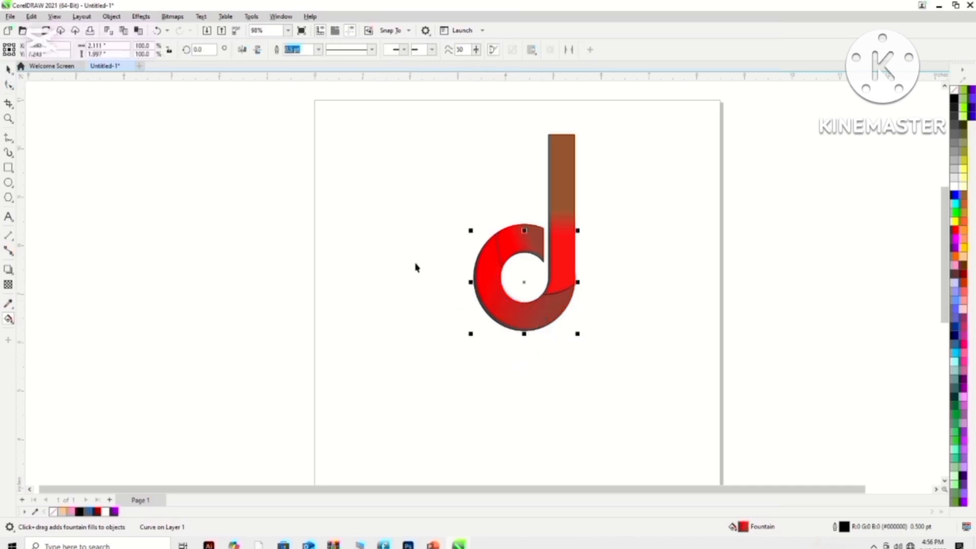
click(628, 248)
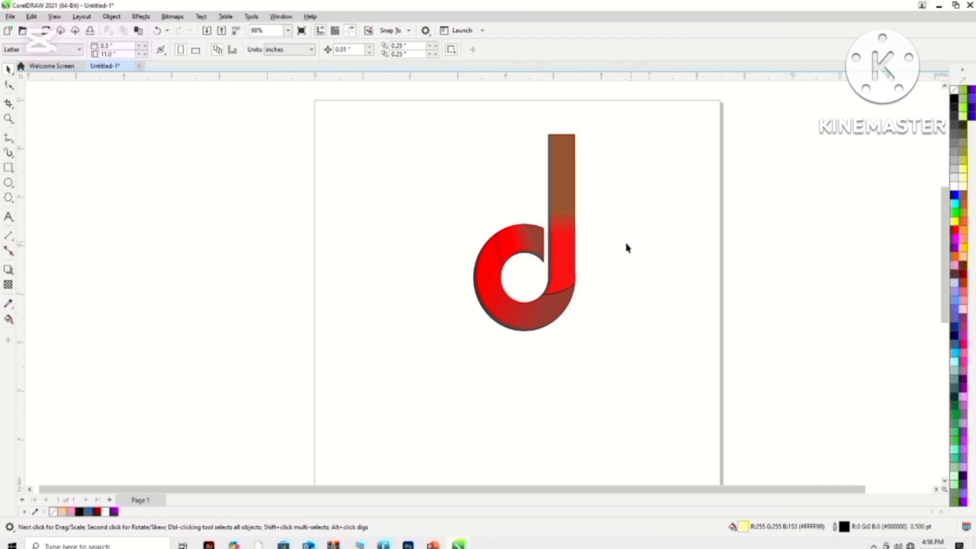
- Stretch the stem's fountain fill to run from brown at its top edge to bright red near its base
click(568, 222)
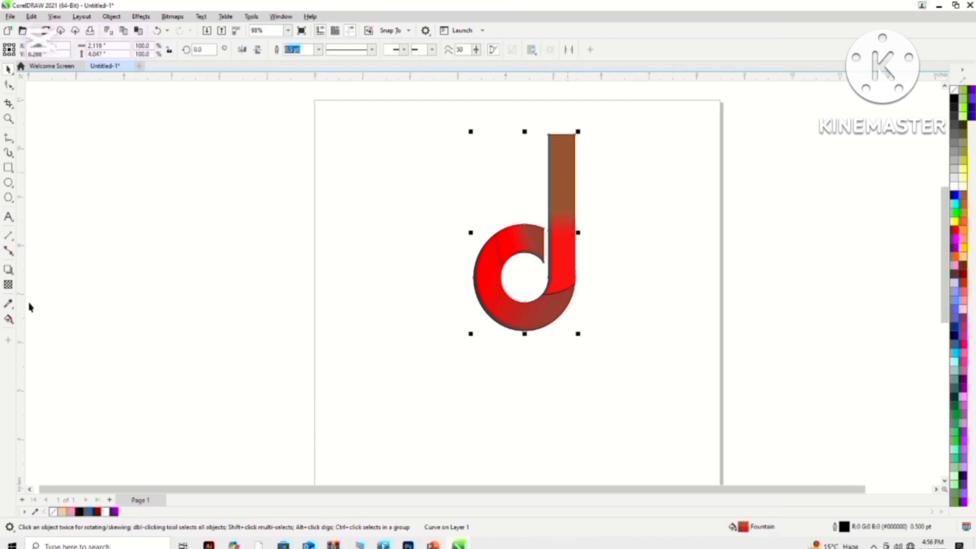
click(9, 319)
drag(564, 199, 562, 136)
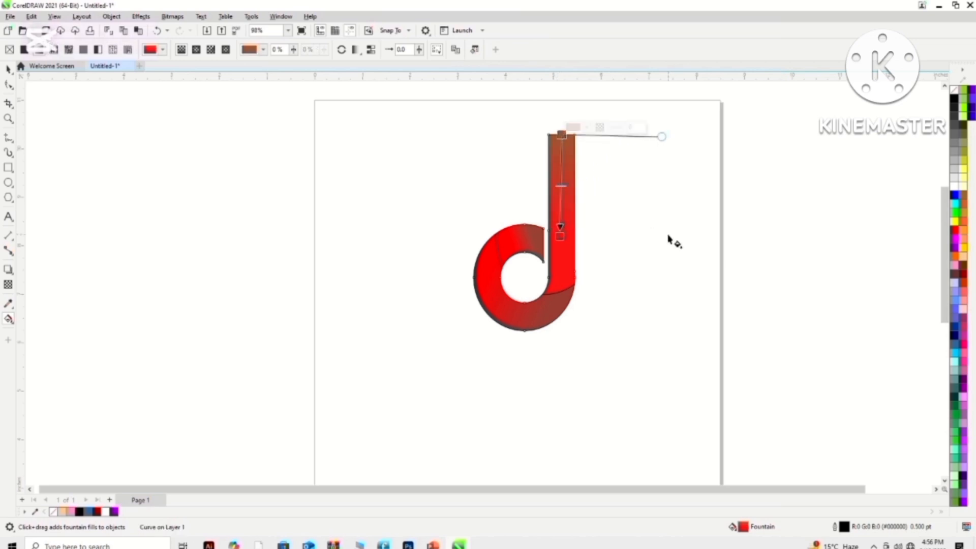
drag(560, 232, 559, 282)
click(561, 184)
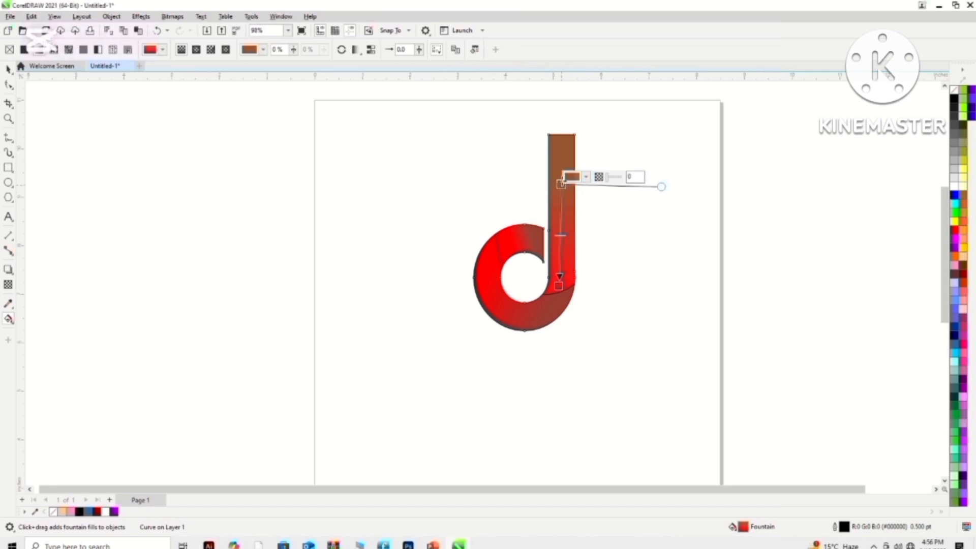
drag(563, 185, 561, 136)
click(642, 224)
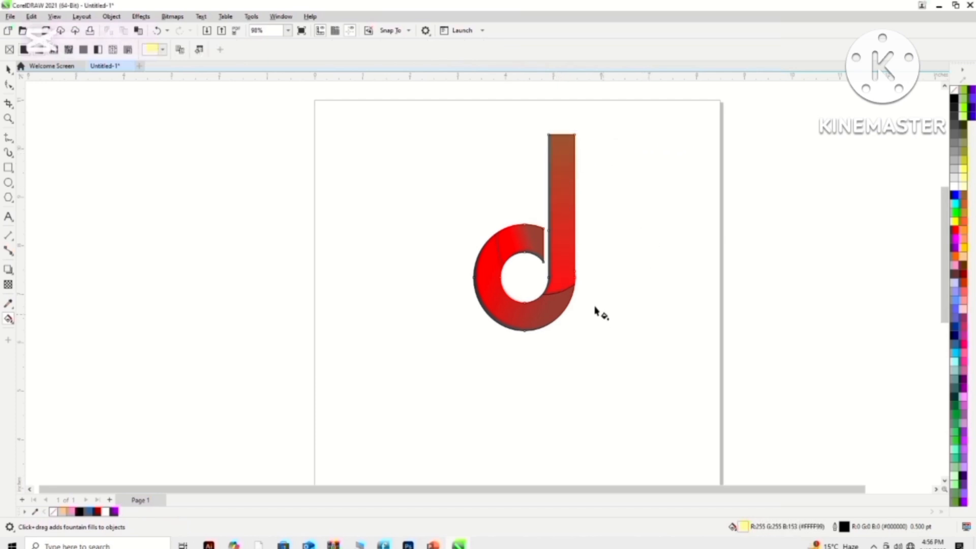
click(561, 270)
drag(559, 284, 559, 275)
click(614, 338)
- Reverse and lengthen the upper segment's gradient, from dark red at the ring seam to bright red beside the stem
click(540, 250)
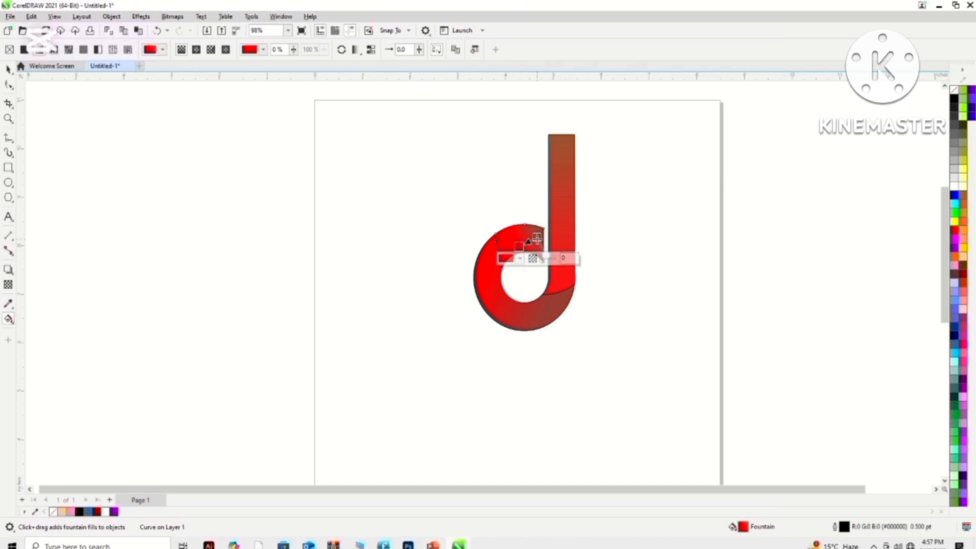
drag(537, 237, 494, 249)
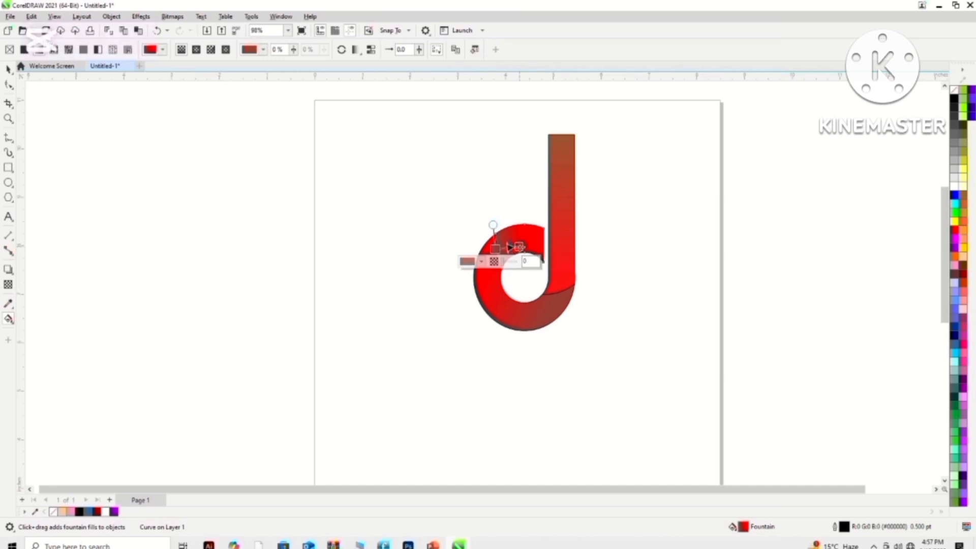
drag(520, 248, 544, 235)
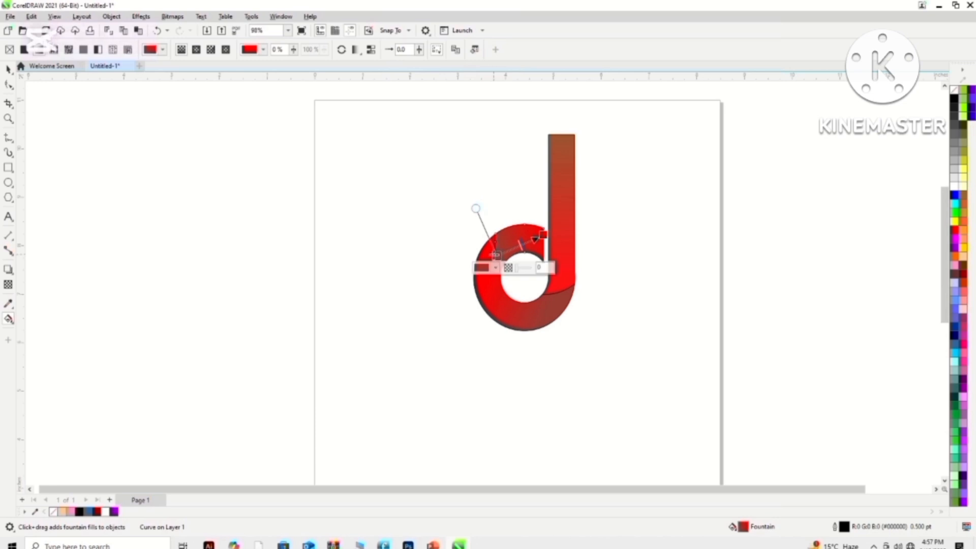
- Darken the starting colour of the upper segment's gradient to a near-black red
click(495, 267)
drag(524, 344, 514, 367)
click(645, 295)
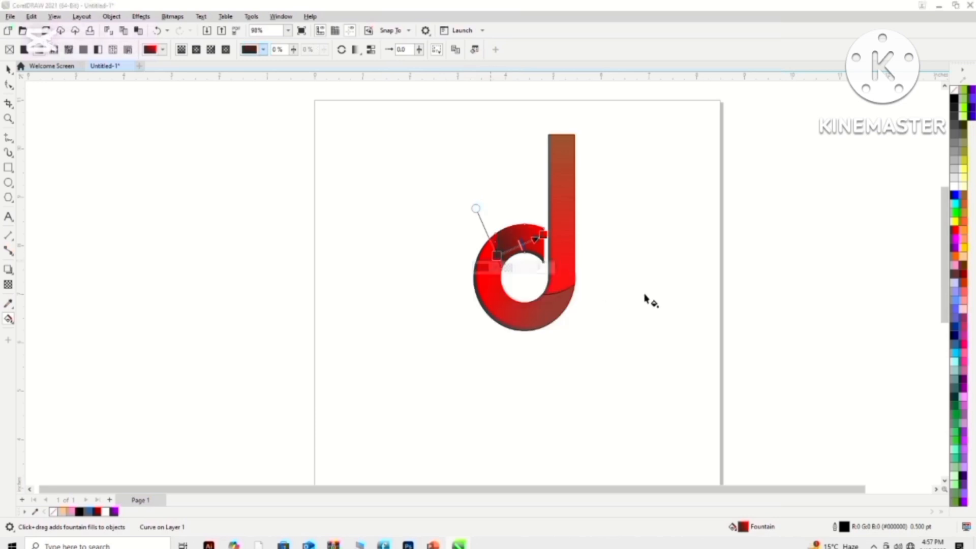
- Darken the dark red end of the lower ring segment's gradient to a very deep red
click(561, 308)
click(540, 317)
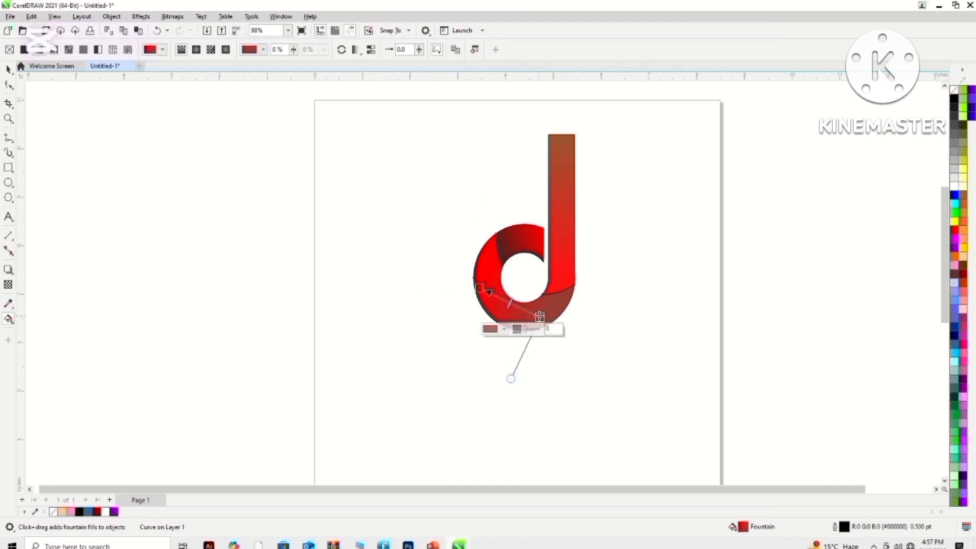
click(491, 329)
mouse_move(529, 408)
mouse_down()
mouse_move(518, 418)
mouse_move(531, 404)
mouse_move(537, 421)
mouse_up()
click(655, 353)
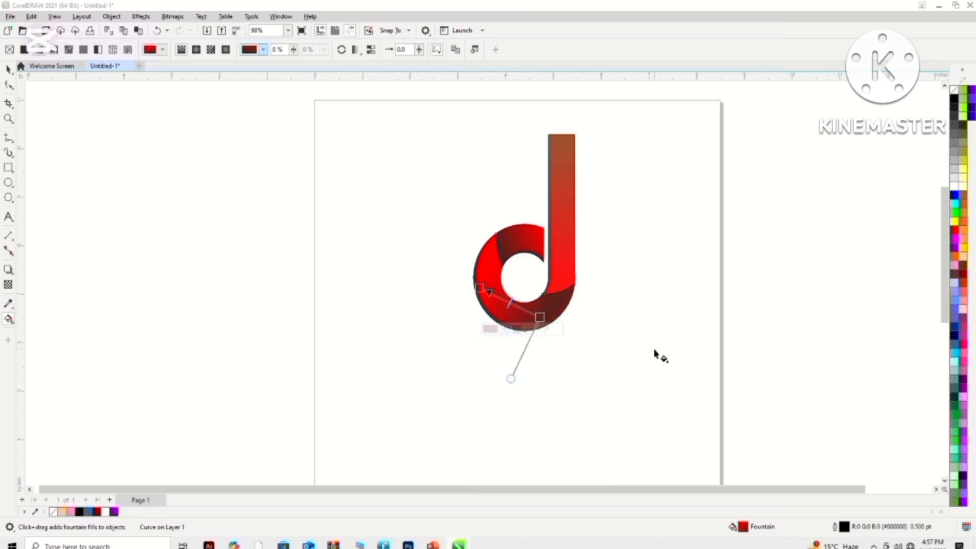
click(9, 69)
click(558, 181)
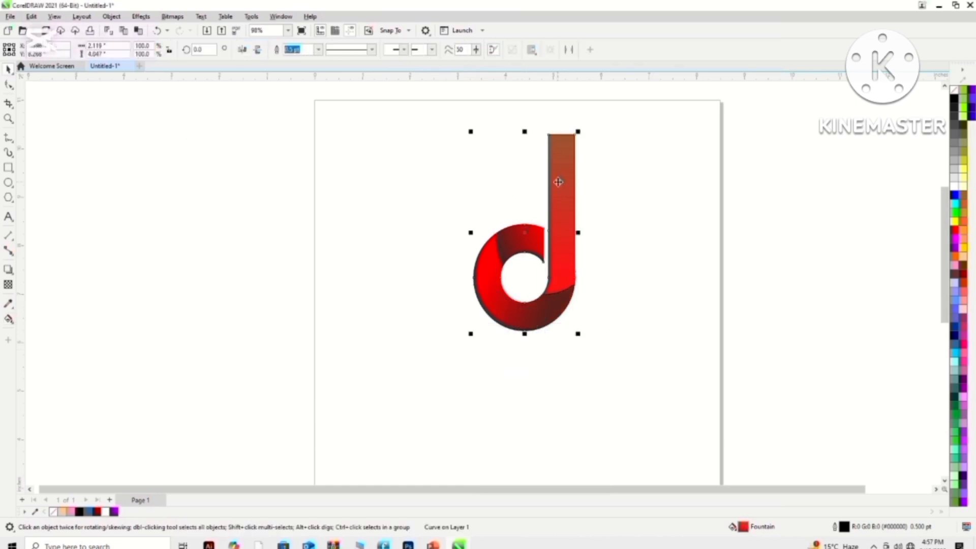
click(630, 214)
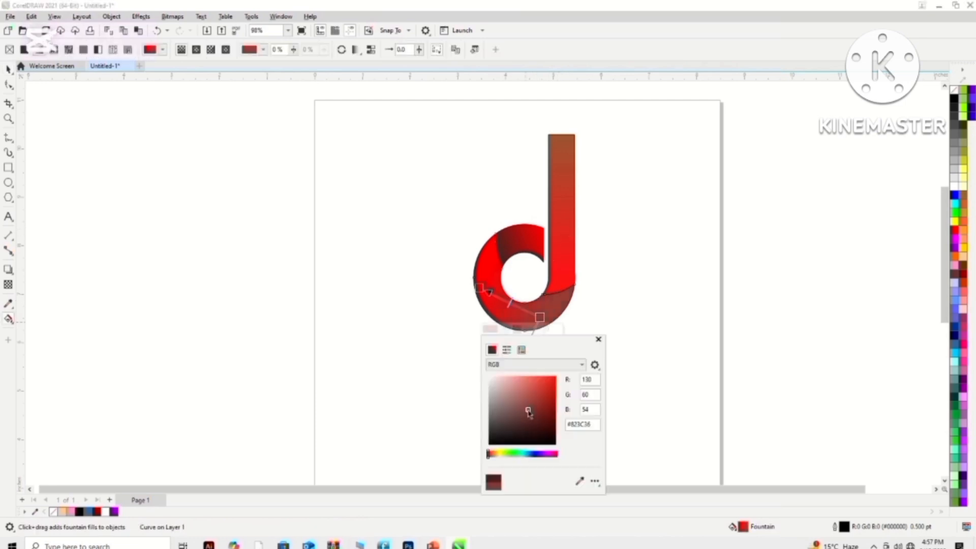
mouse_move(528, 412)
mouse_down()
mouse_move(516, 416)
mouse_move(533, 405)
mouse_move(537, 420)
mouse_up()
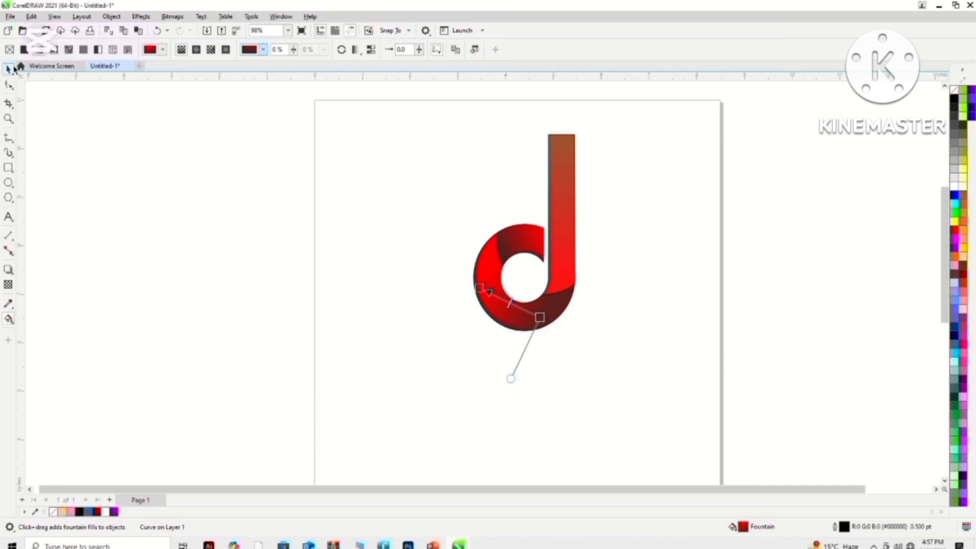
key(space)
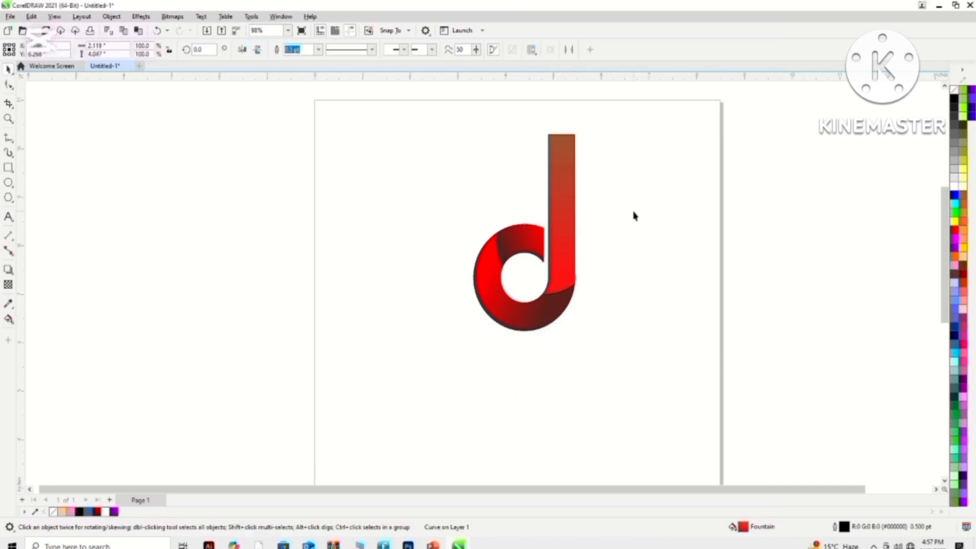
- Select all three logo pieces and remove their outlines
click(523, 321)
shift+click(567, 206)
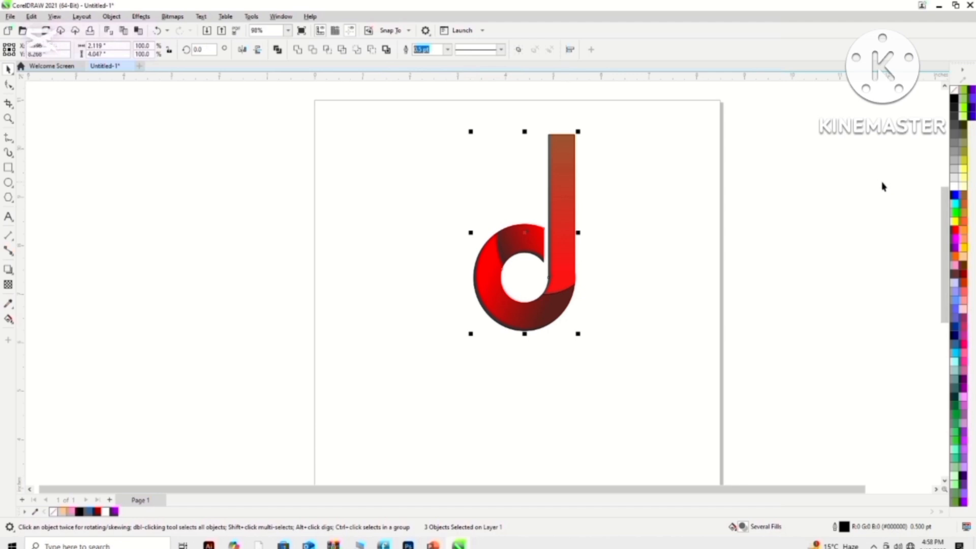
right_click(955, 90)
click(947, 97)
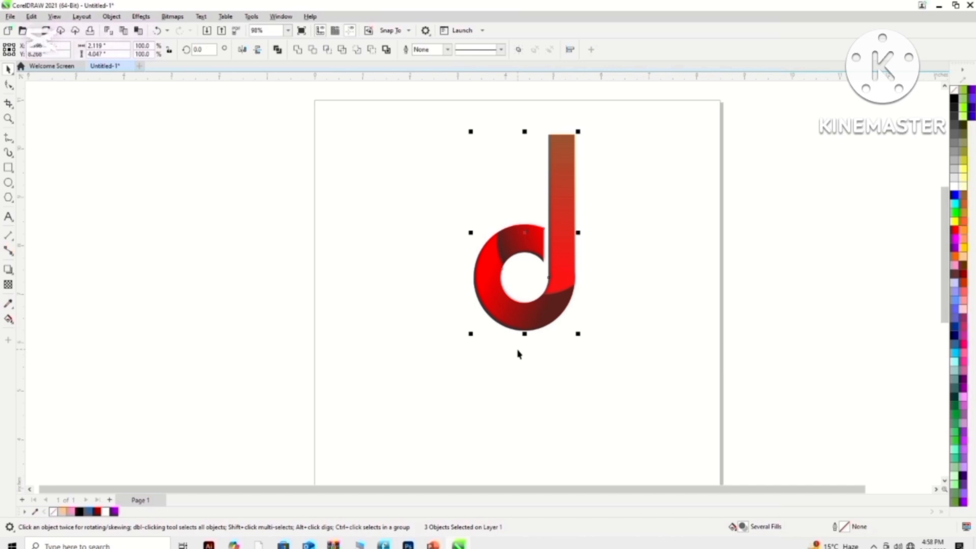
- Show the nodes of all three logo pieces with the Shape tool and open the Corners docker
click(631, 163)
drag(630, 128, 418, 400)
click(9, 85)
click(281, 16)
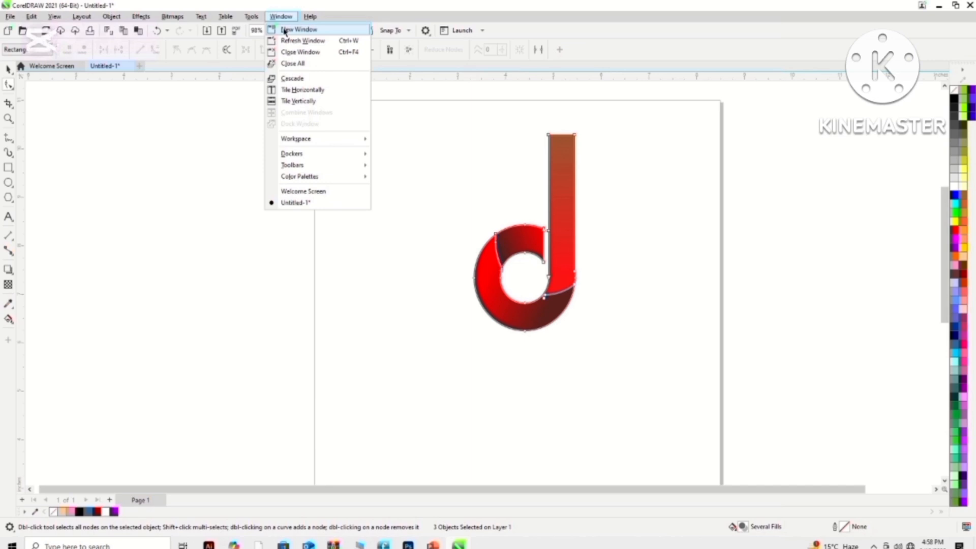
mouse_move(295, 155)
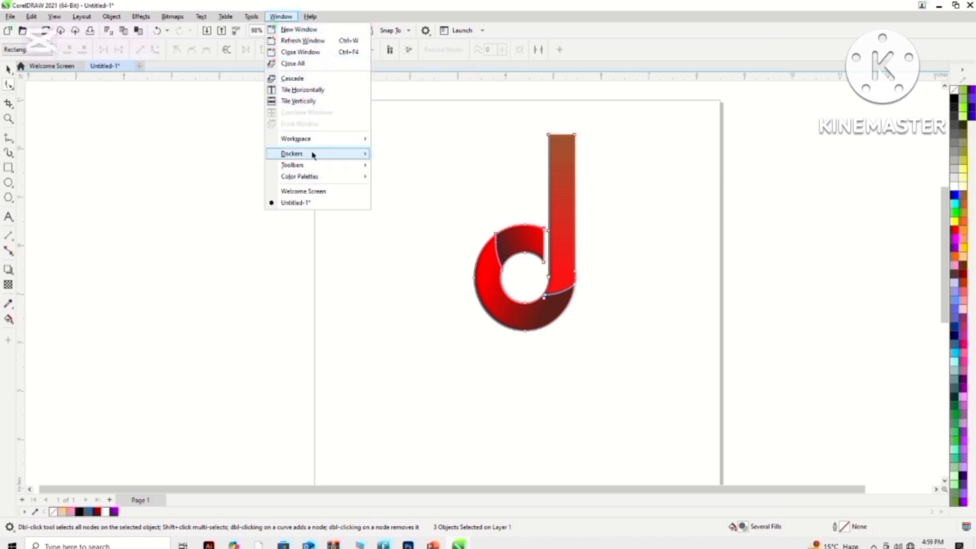
click(418, 312)
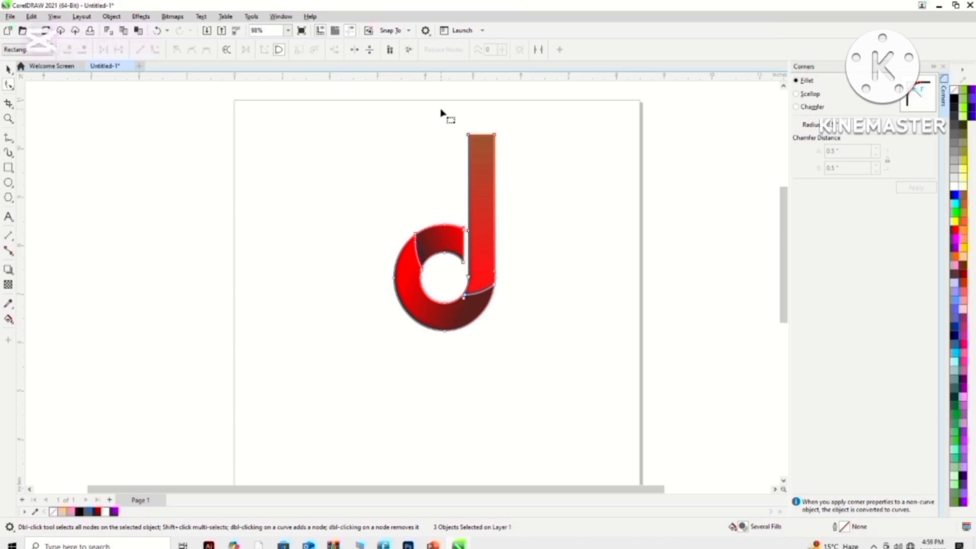
- Select the two nodes at the stem's top end and apply a fillet to them
drag(441, 108, 500, 152)
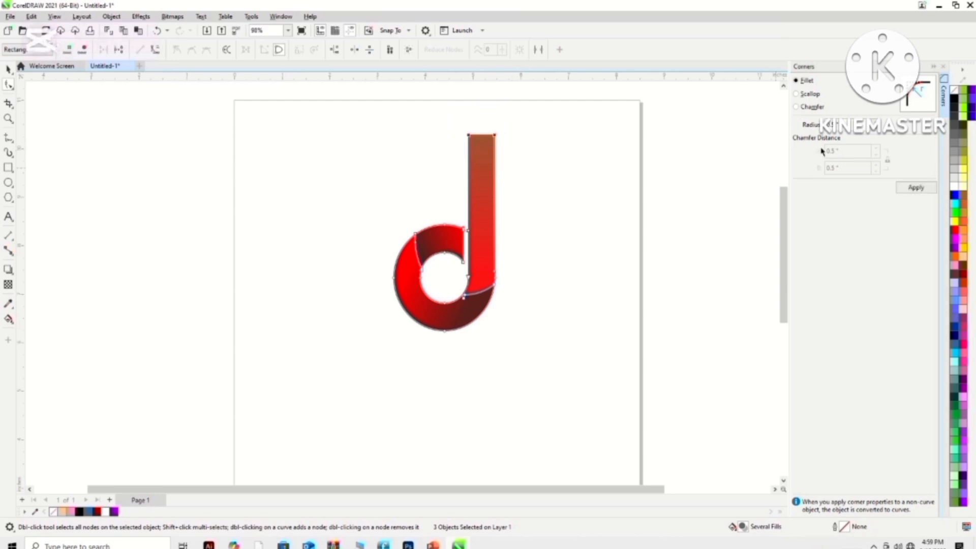
click(878, 130)
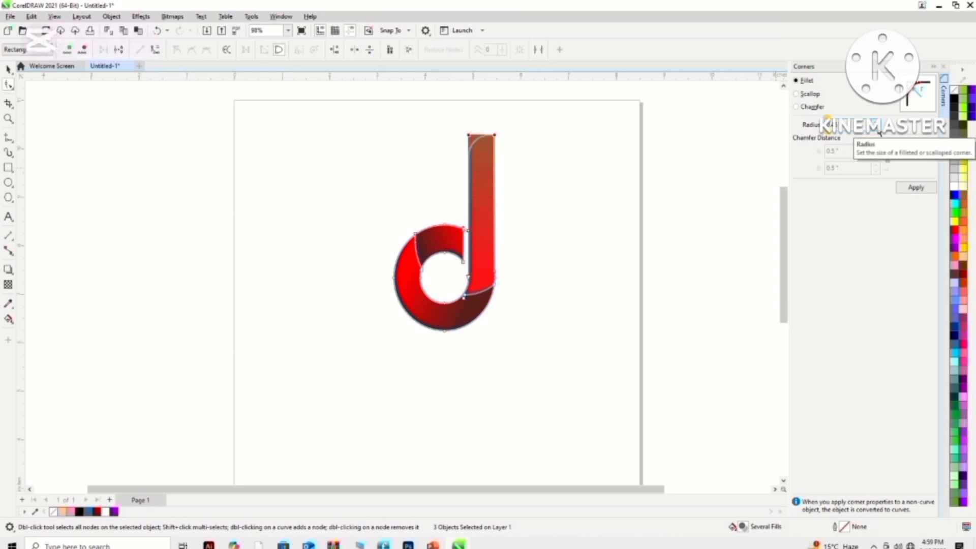
click(915, 188)
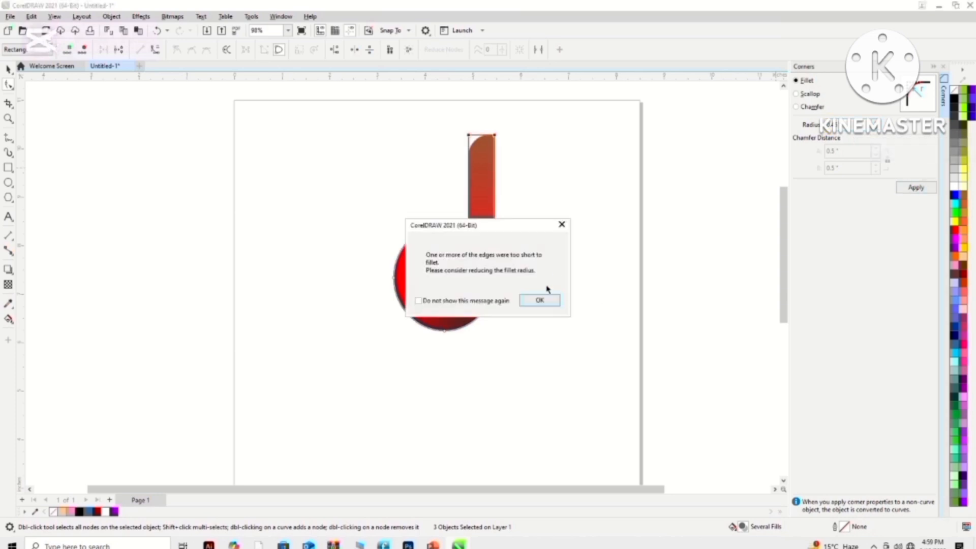
click(540, 300)
click(721, 220)
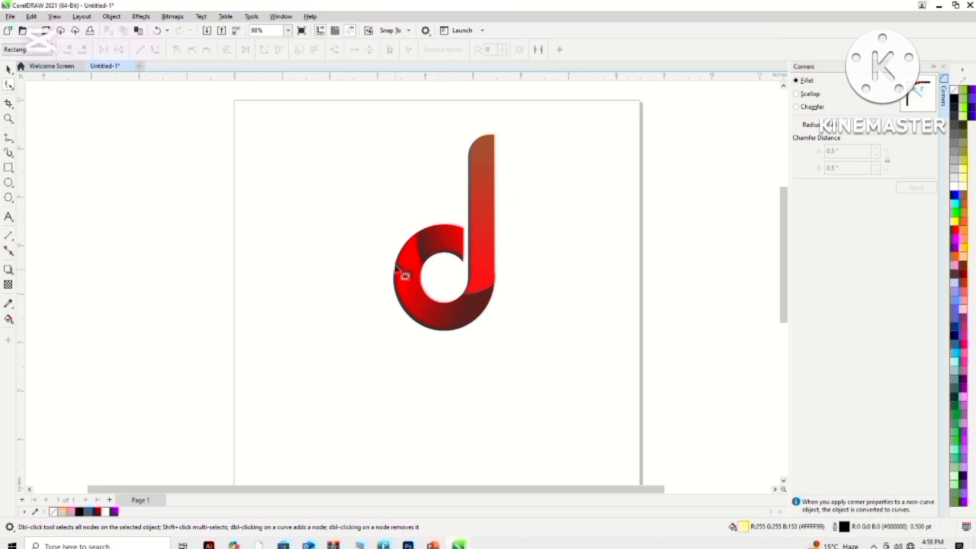
- Group the three logo pieces and move the logo down and to the right on the page
click(8, 68)
drag(370, 147, 564, 408)
shift+click(487, 192)
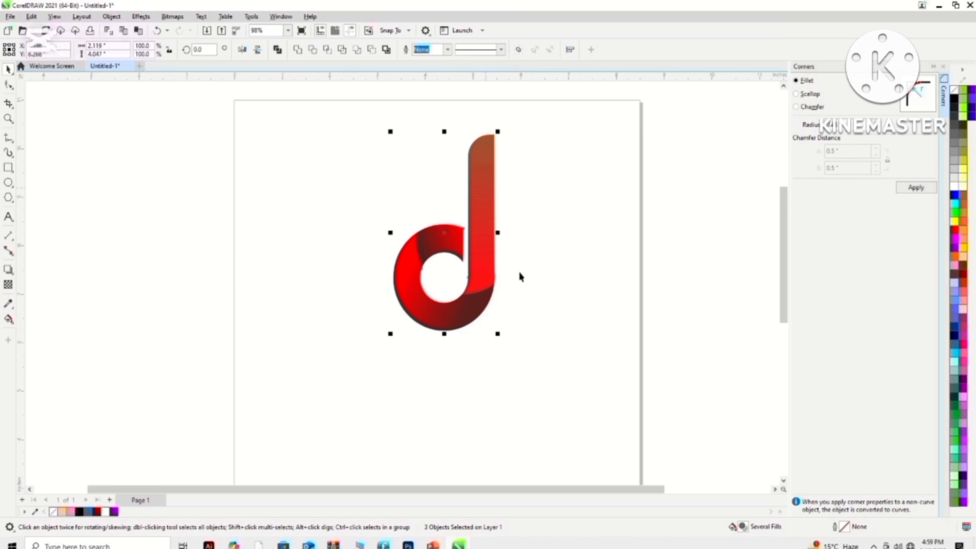
key(ctrl+g)
drag(478, 219, 542, 275)
- Draw a light pink rectangle over the logo and widen it to the page's left edge, about 8.6 by 4.35 inches
click(9, 168)
drag(356, 176, 648, 390)
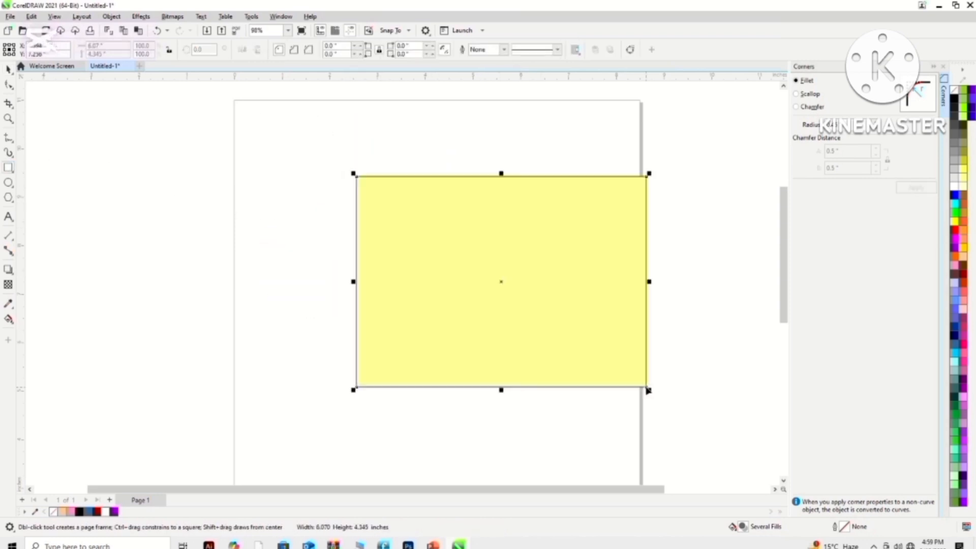
click(963, 311)
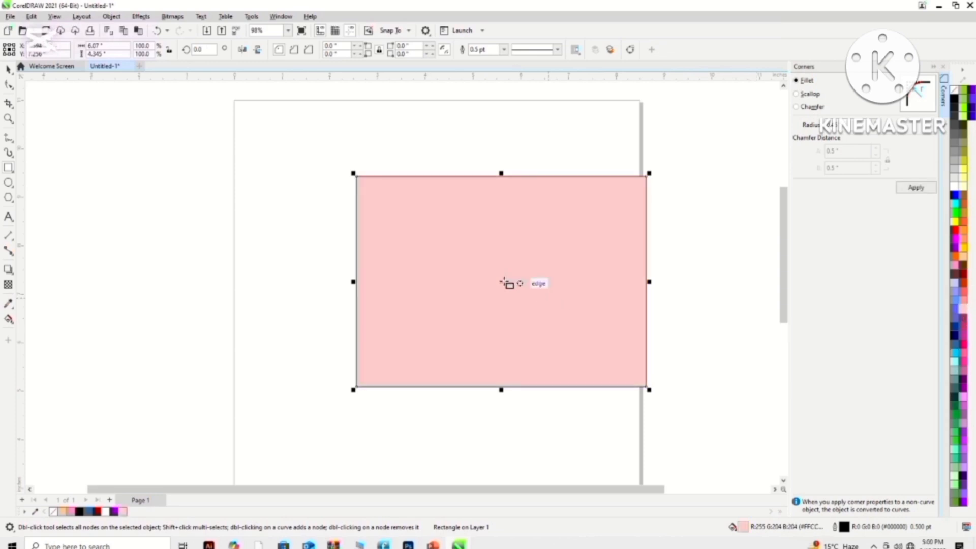
drag(353, 286, 235, 300)
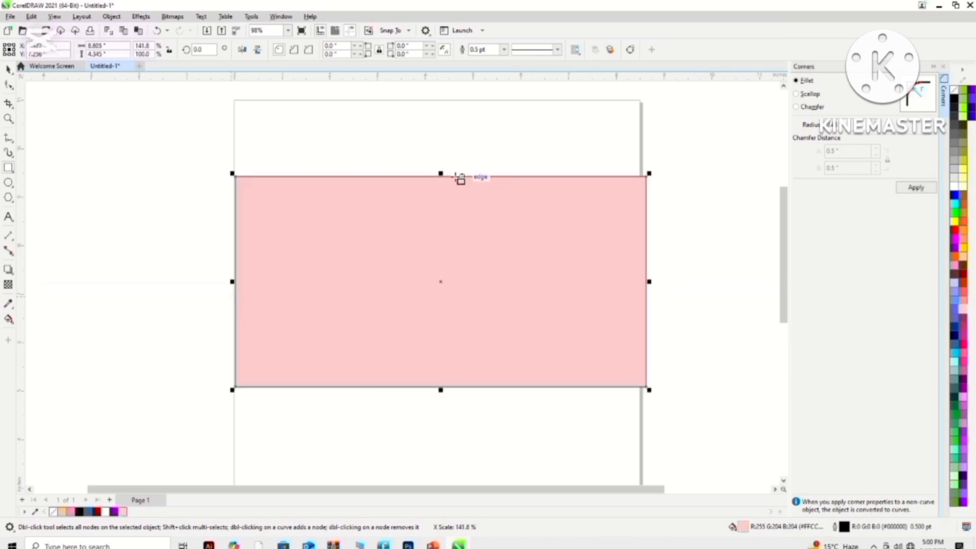
- Resize the pink rectangle to fit the page's top and side edges and extend it downward, about 8.5 by 7.27 inches
drag(444, 175, 455, 114)
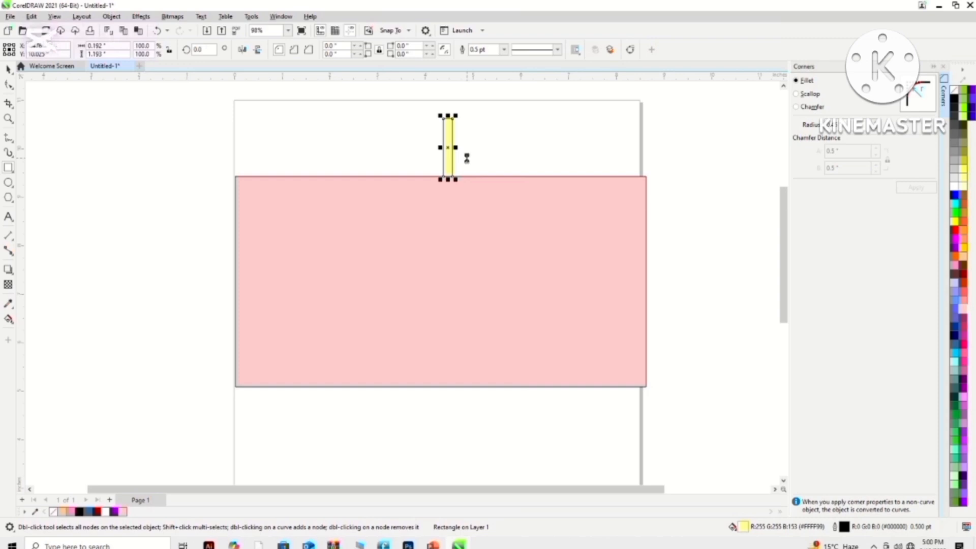
key(Delete)
click(12, 72)
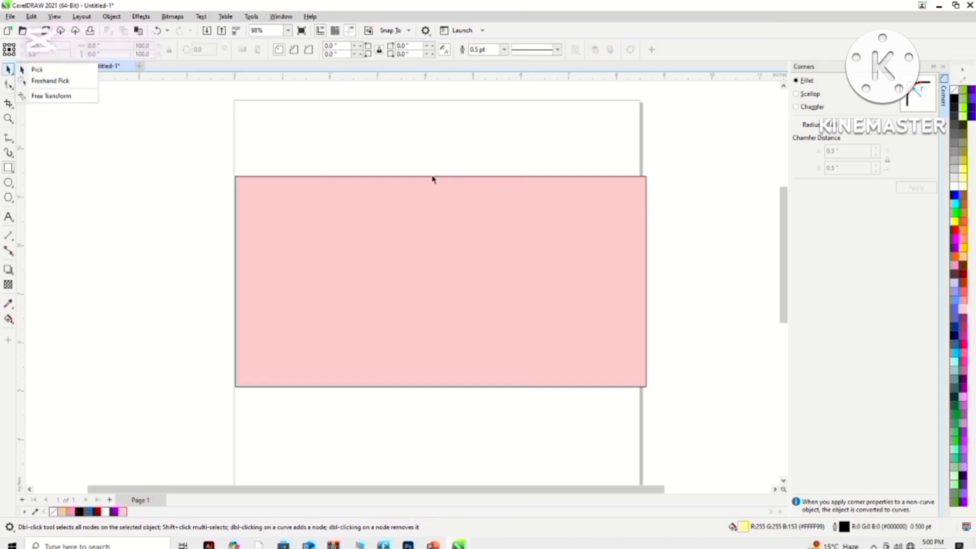
click(61, 80)
click(447, 176)
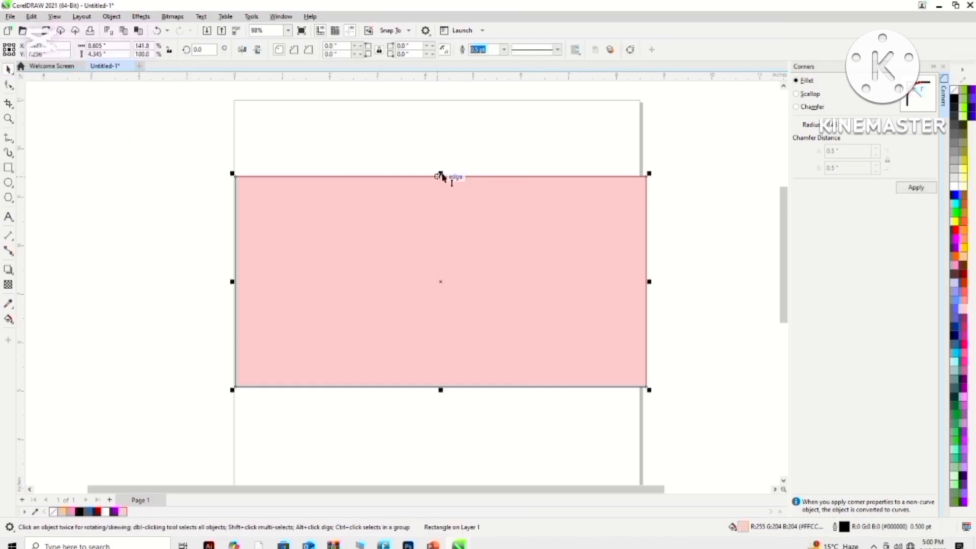
drag(442, 176, 454, 99)
drag(646, 244, 645, 249)
drag(439, 391, 455, 436)
- Send the pink rectangle behind the logo
right_click(468, 263)
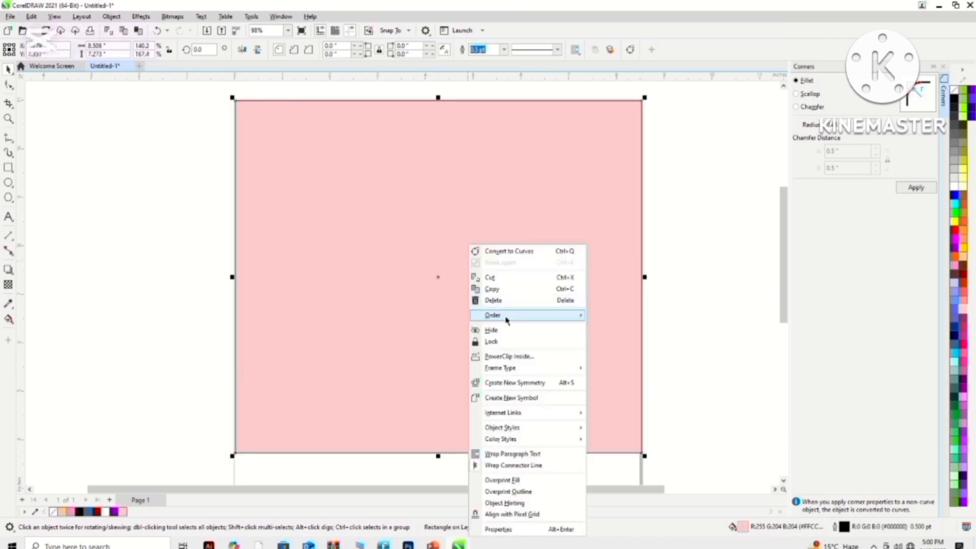
mouse_move(491, 315)
click(623, 338)
- Convert the pink rectangle's outline to a separate object and clear the selection
drag(557, 325, 478, 276)
click(554, 321)
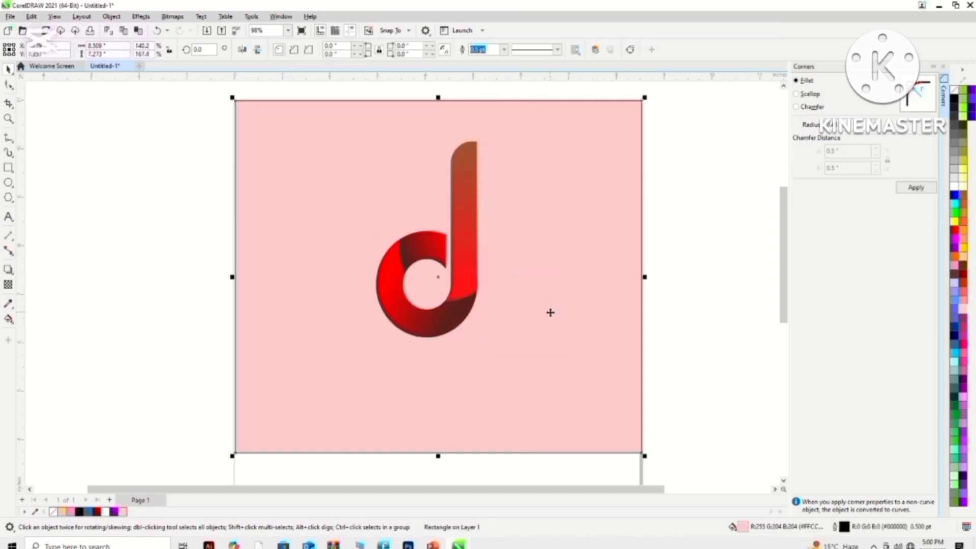
key(ctrl+shift+q)
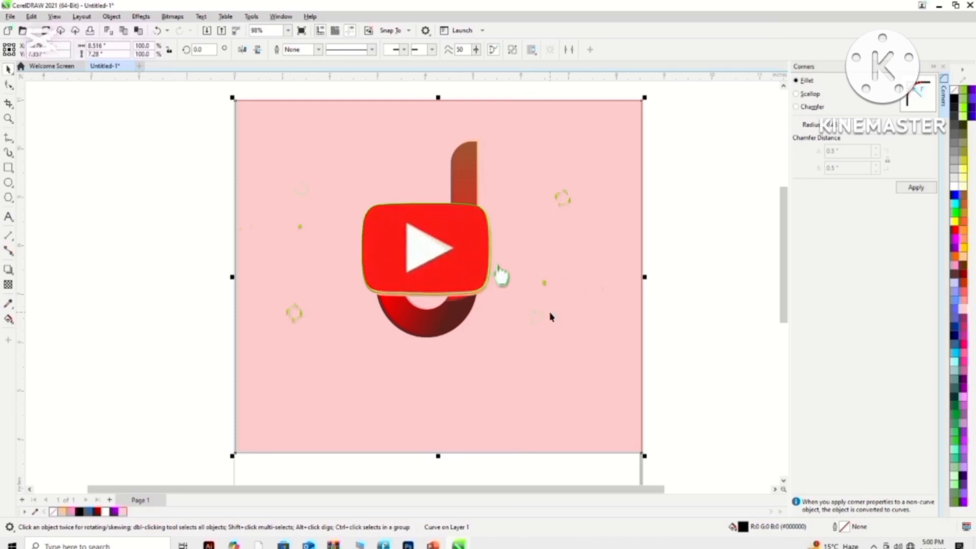
key(Escape)
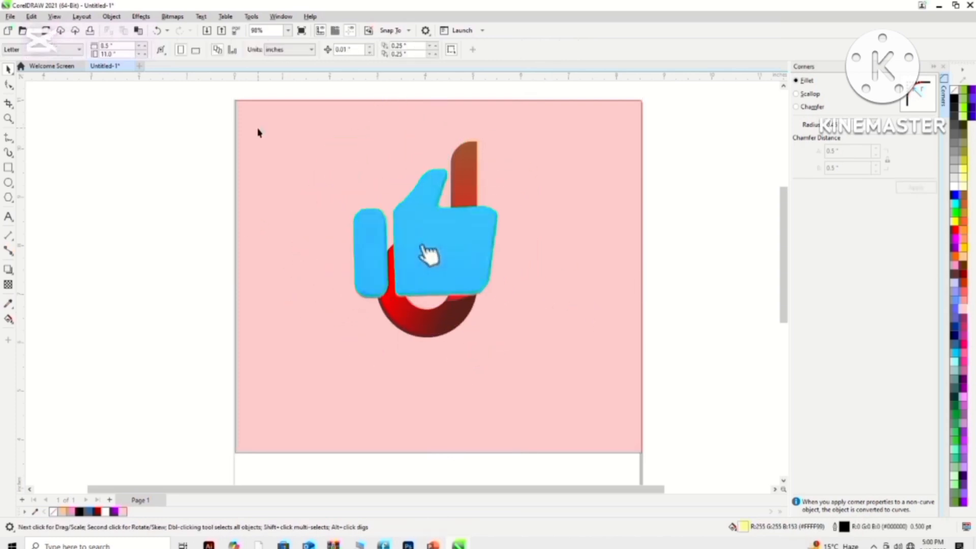